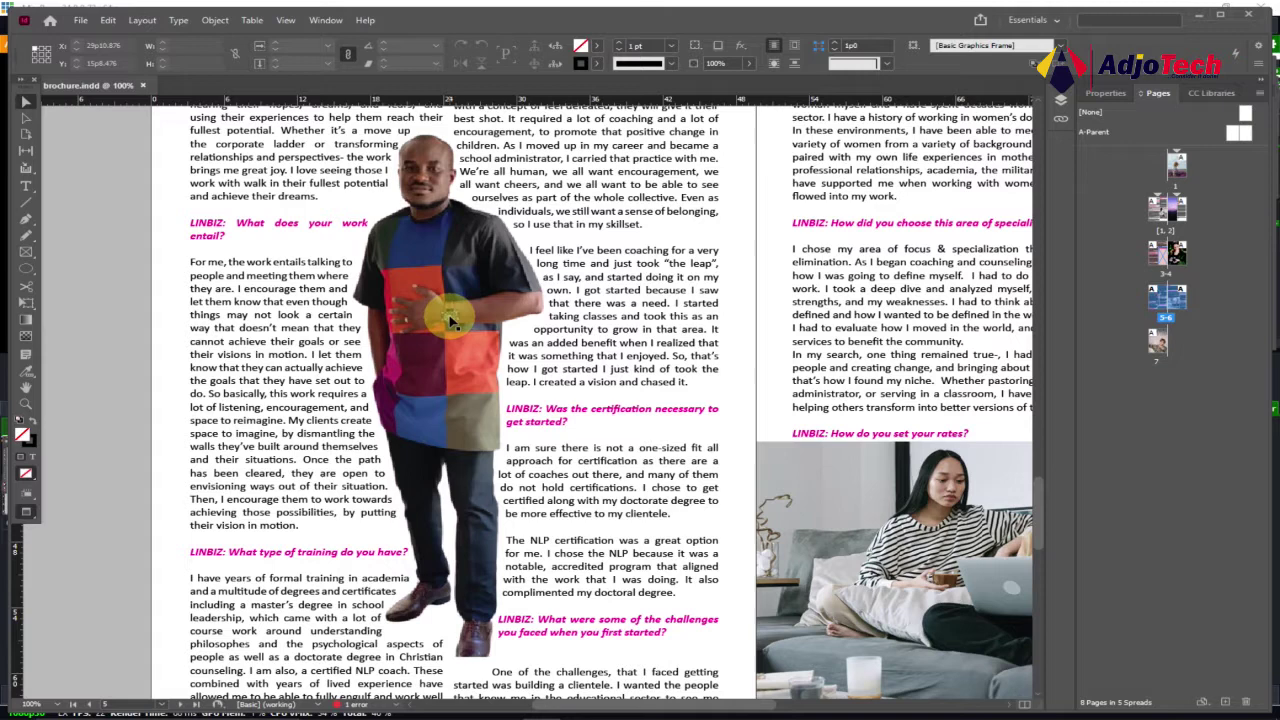
Zoom out from 100% to 75% so the man's cut-out and its wrapped text are visible.
left_click(30, 405)
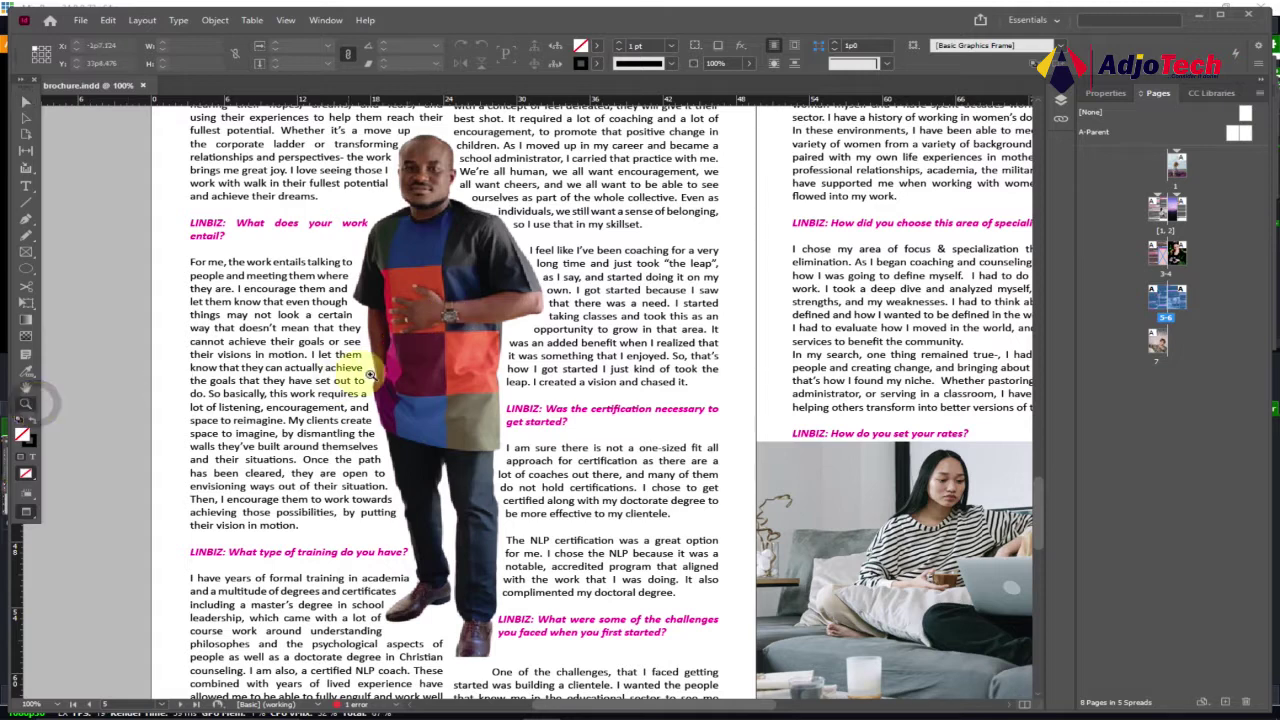
left_click(425, 365, "alt")
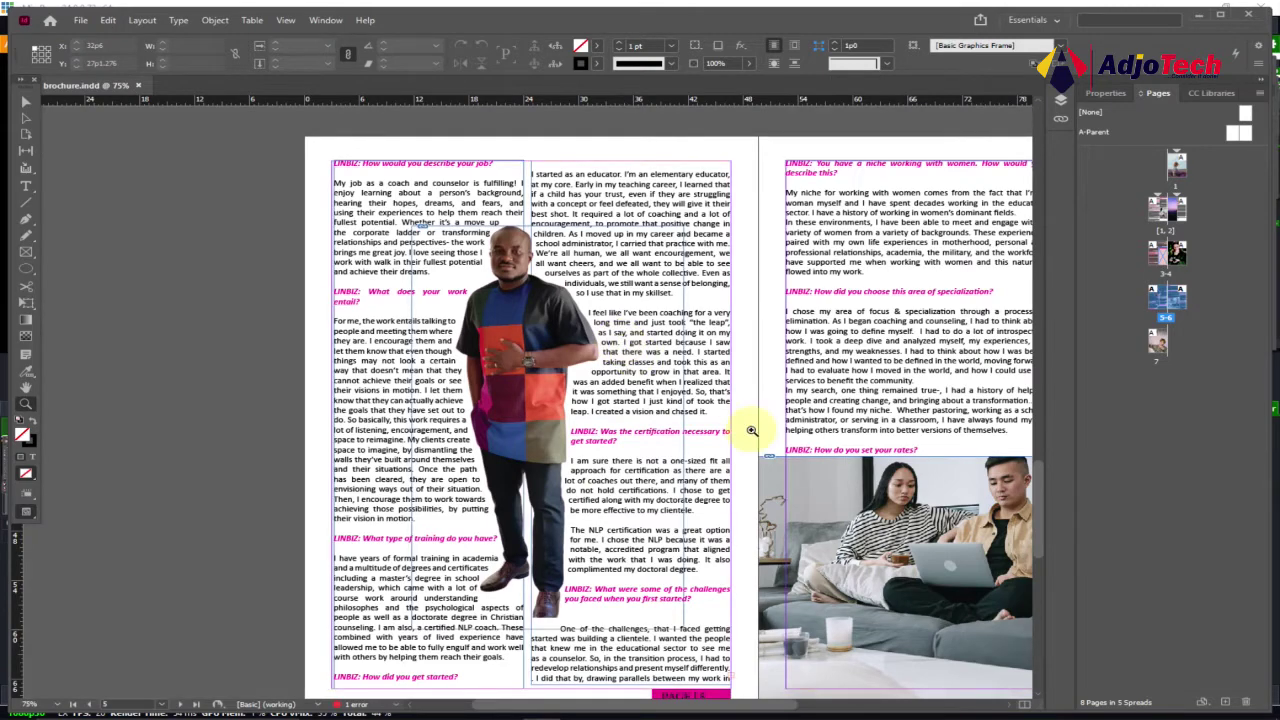
Scroll to the couple-photo spread and zoom back to 100% on its left column.
scroll(756, 708, "right", 1)
left_click_drag(756, 708, 805, 690)
scroll(766, 510, "up", 15)
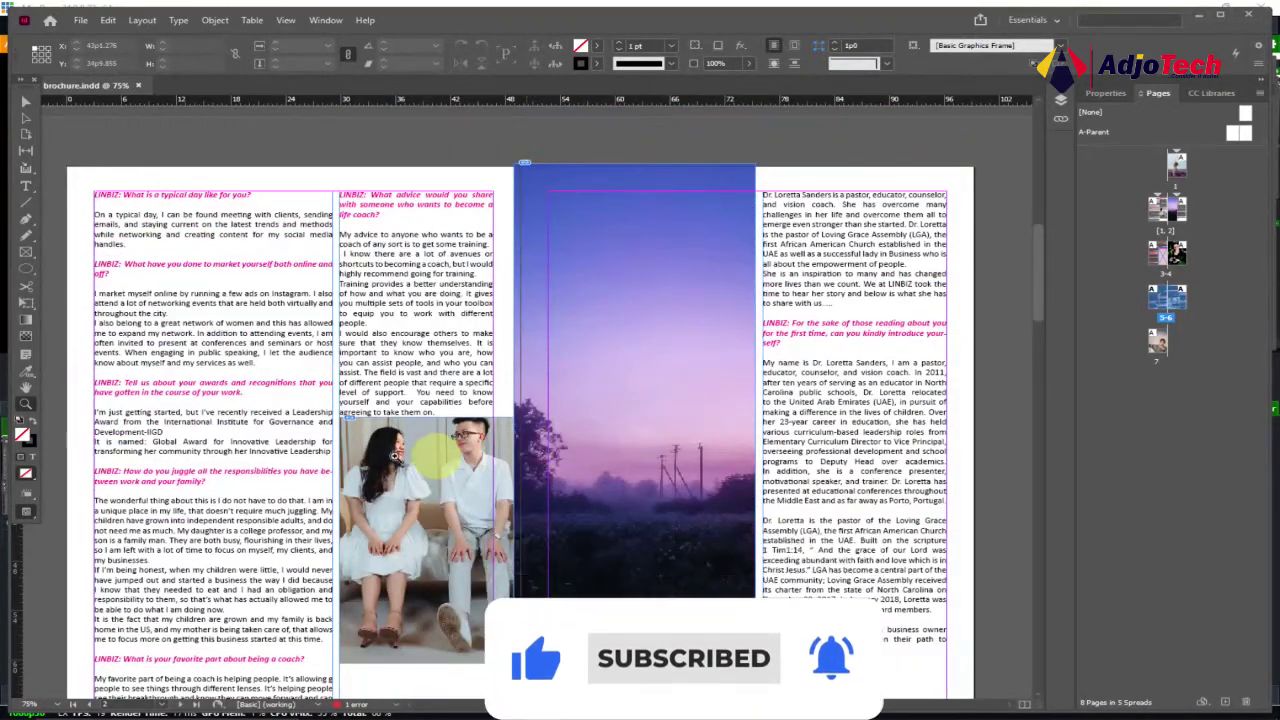
left_click_drag(646, 712, 558, 704)
scroll(516, 625, "down", 2)
scroll(480, 560, "up", 3)
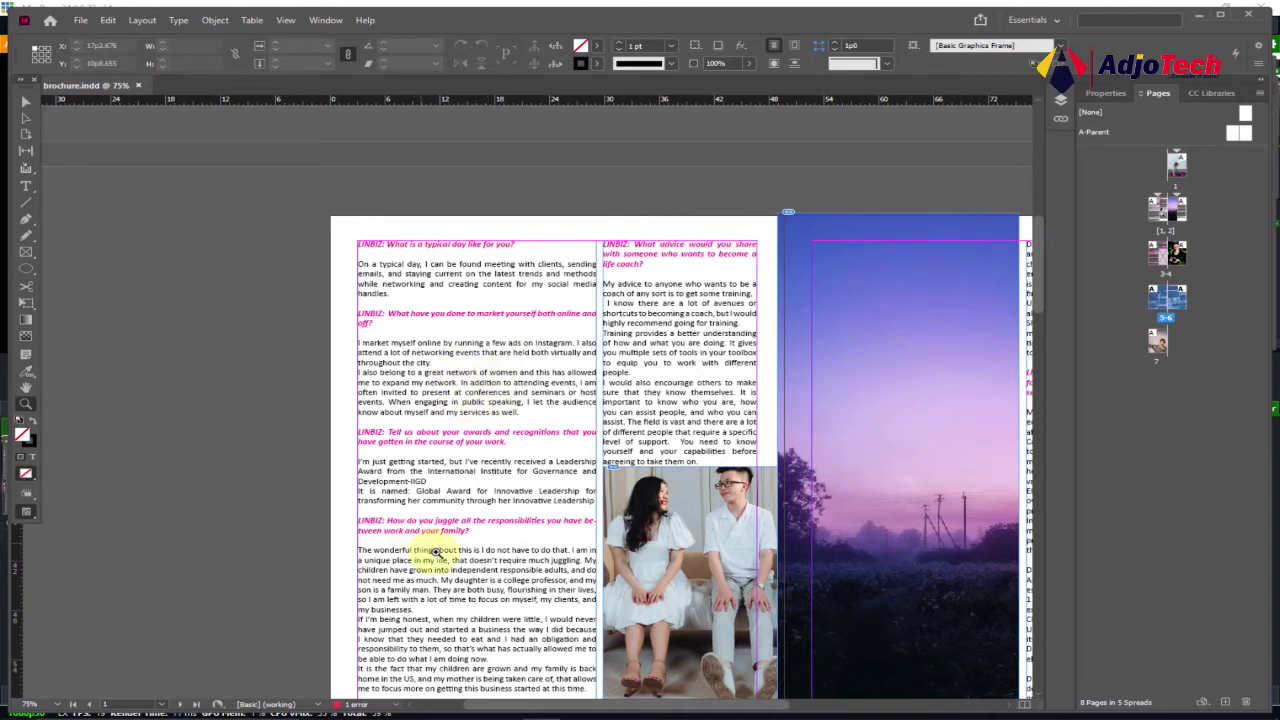
scroll(470, 470, "down", 1)
left_click(487, 380)
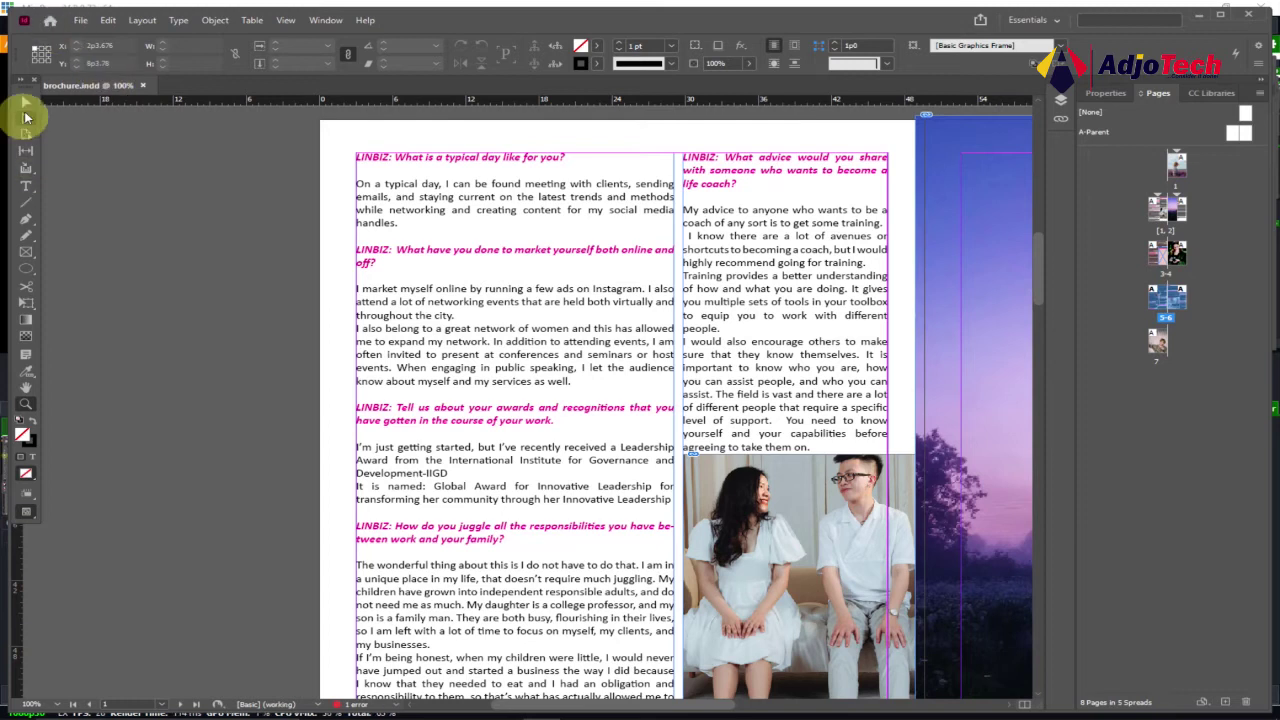
Draw a rectangular graphic frame over the left text column.
left_click(25, 251)
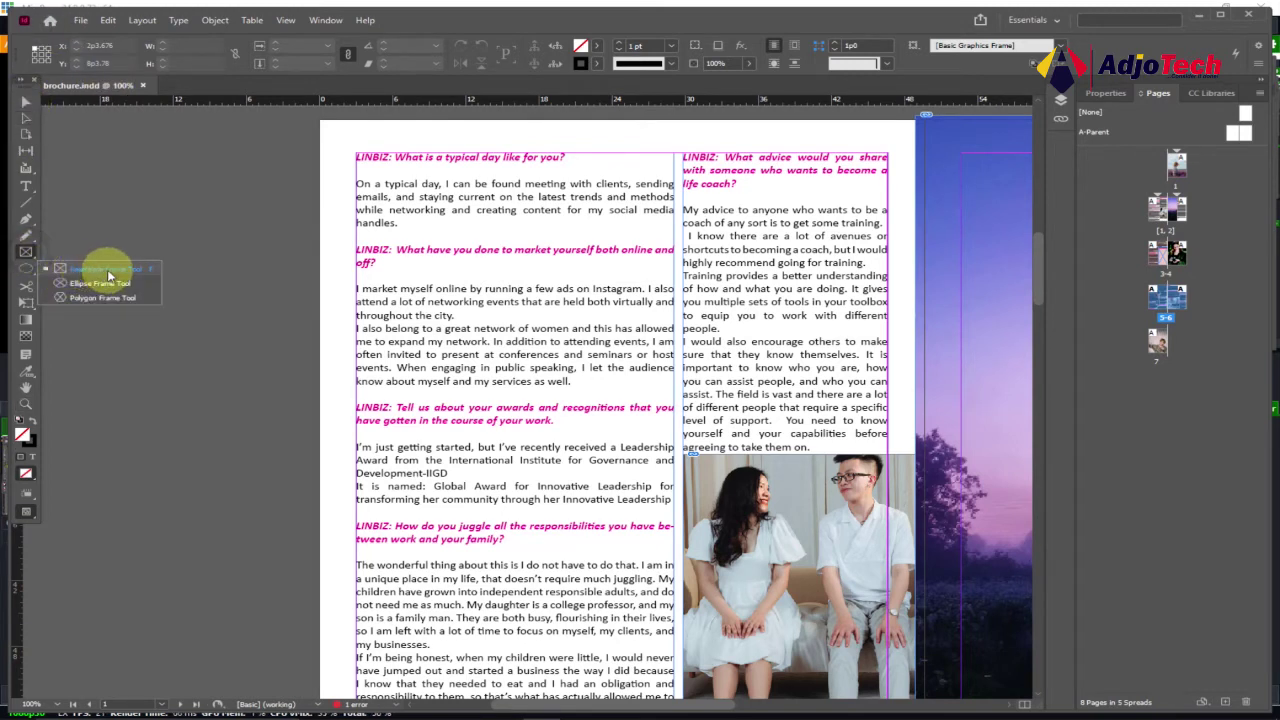
left_click(108, 270)
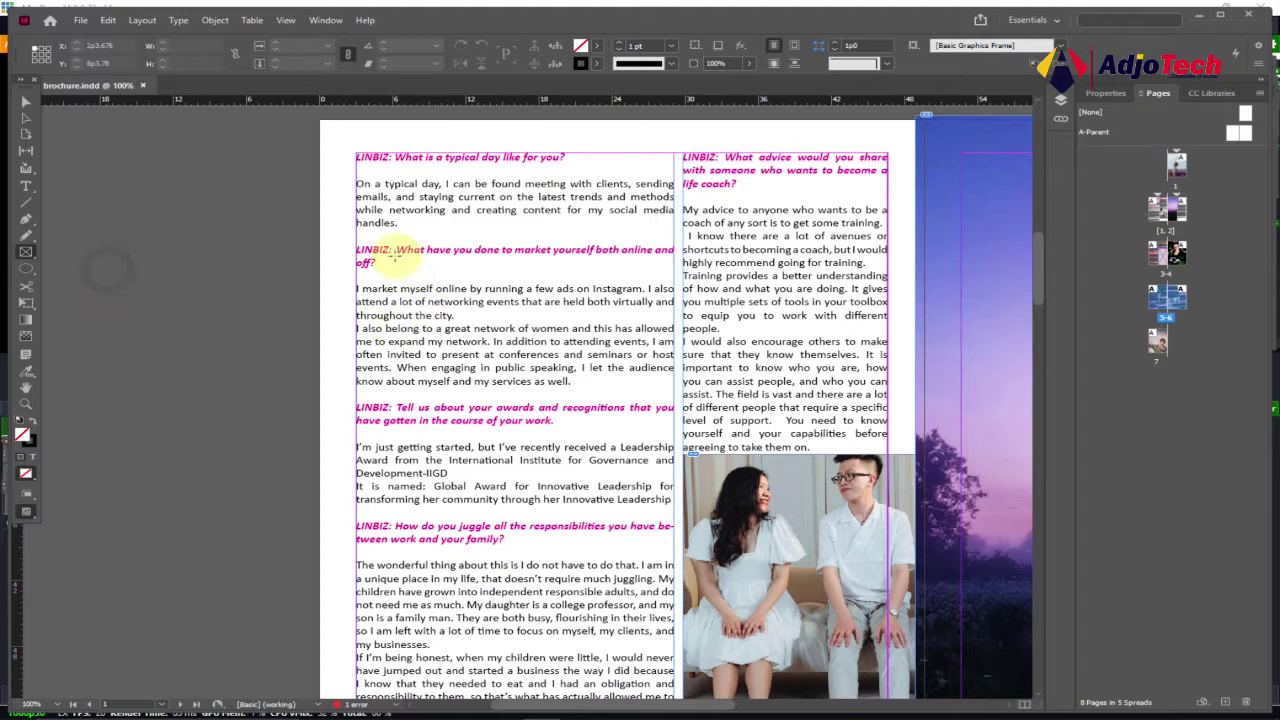
mouse_move(390, 237)
left_mouse_down()
mouse_move(429, 400)
mouse_move(523, 600)
mouse_move(645, 632)
left_mouse_up()
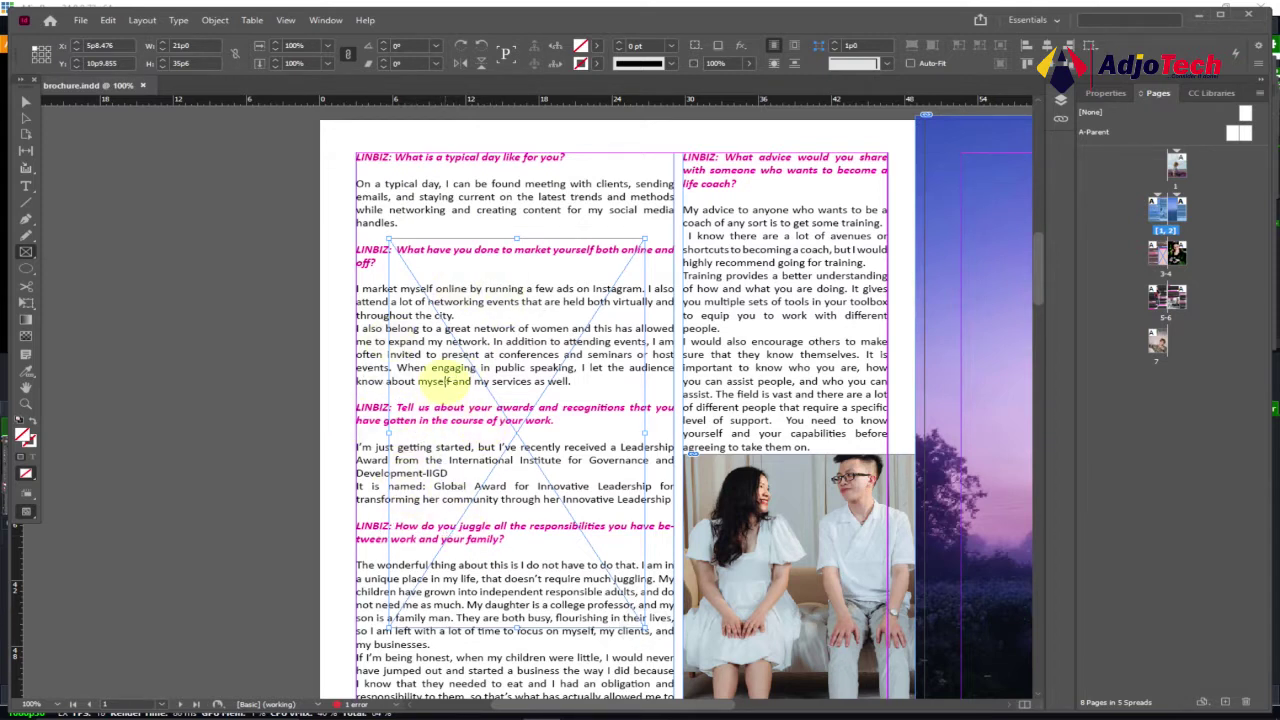
Load the bae1-removebg-preview image into the cursor via File > Place.
left_click(82, 21)
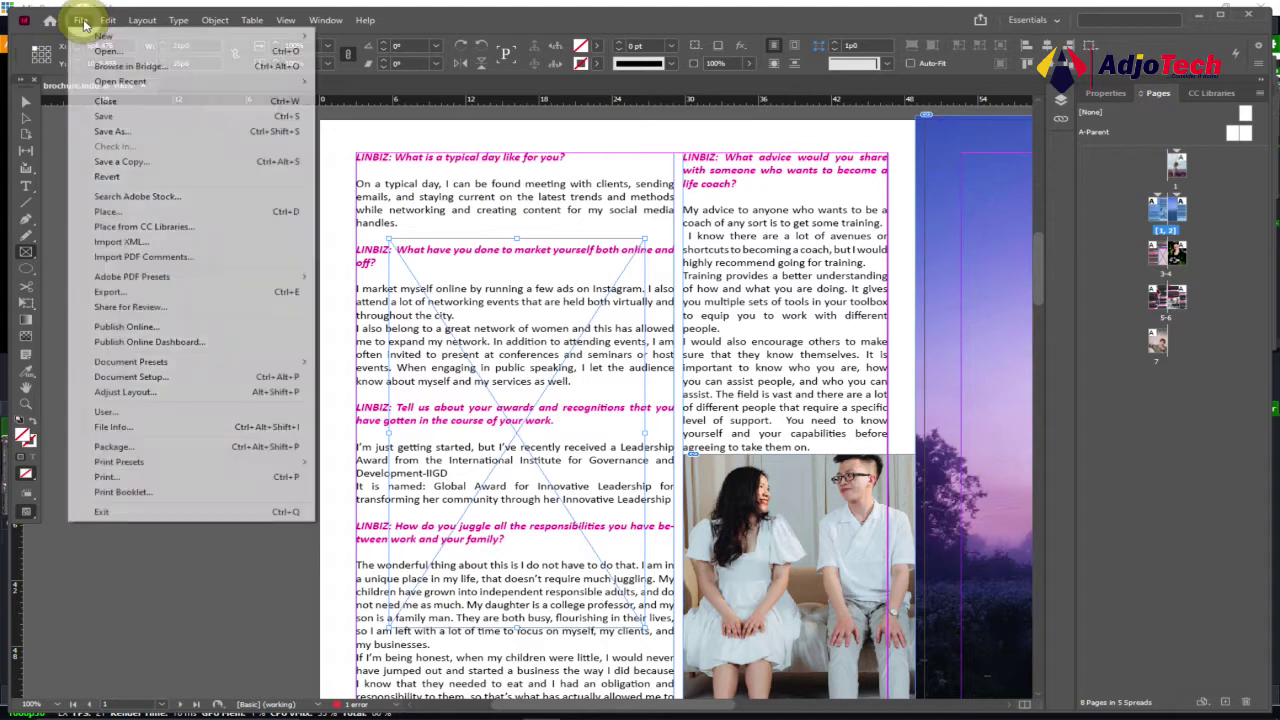
left_click(128, 217)
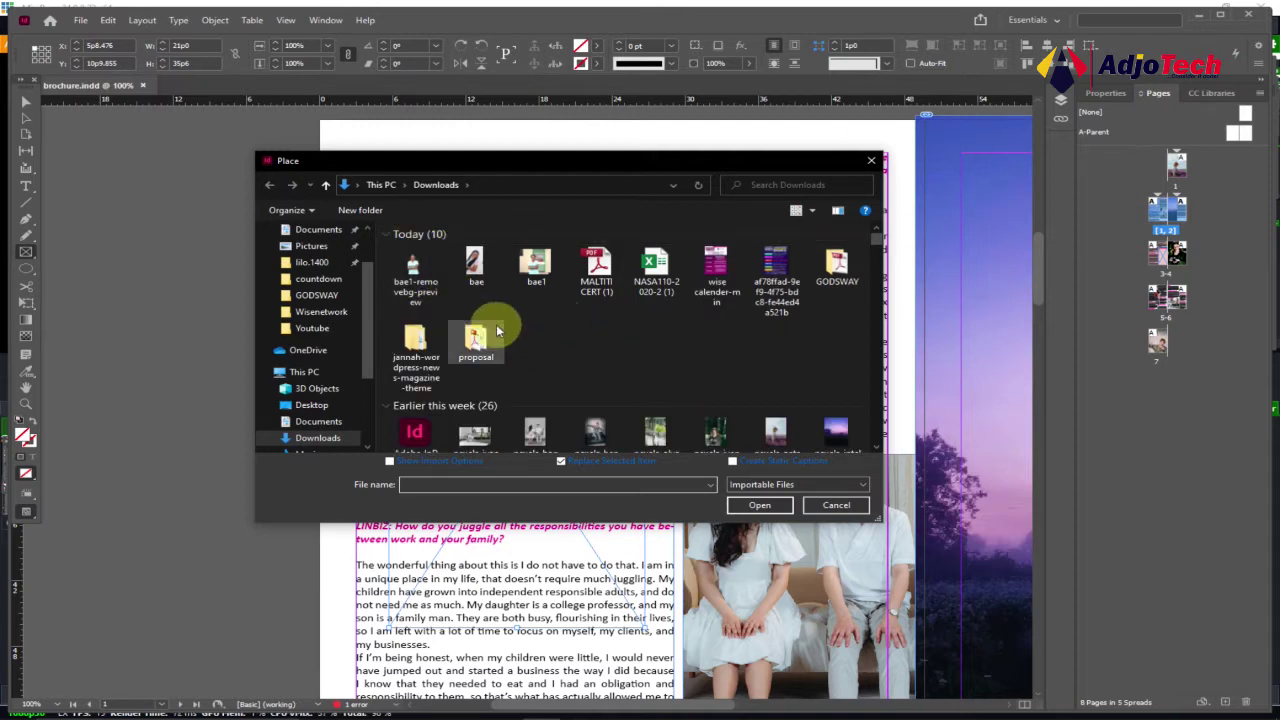
left_click(414, 268)
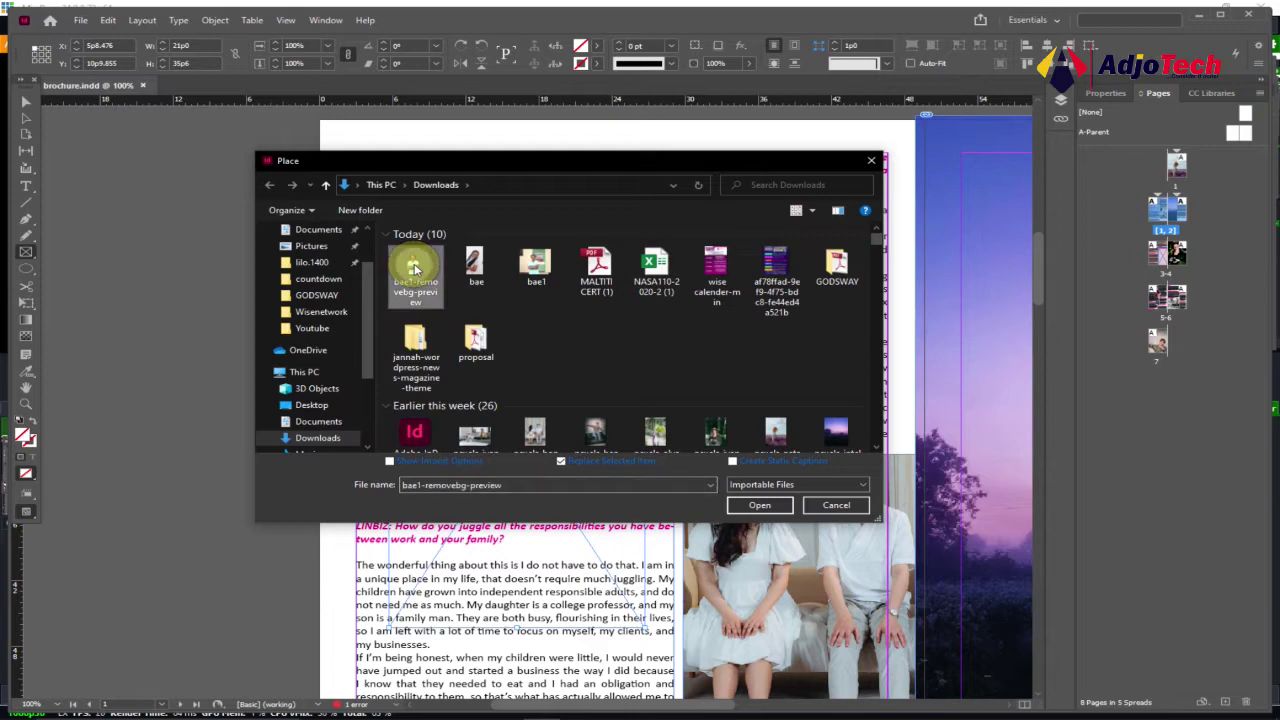
left_click(760, 505)
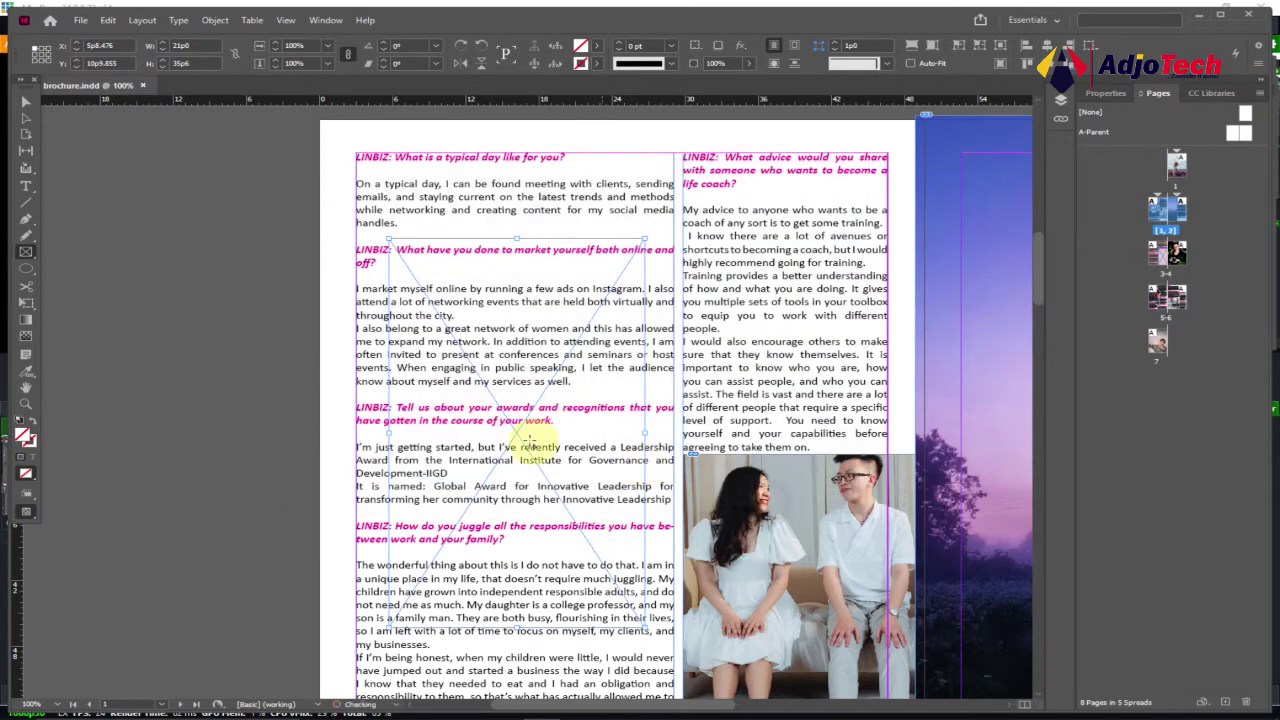
Drop the woman's cut-out into the frame and move it up and slightly right.
left_click(513, 452)
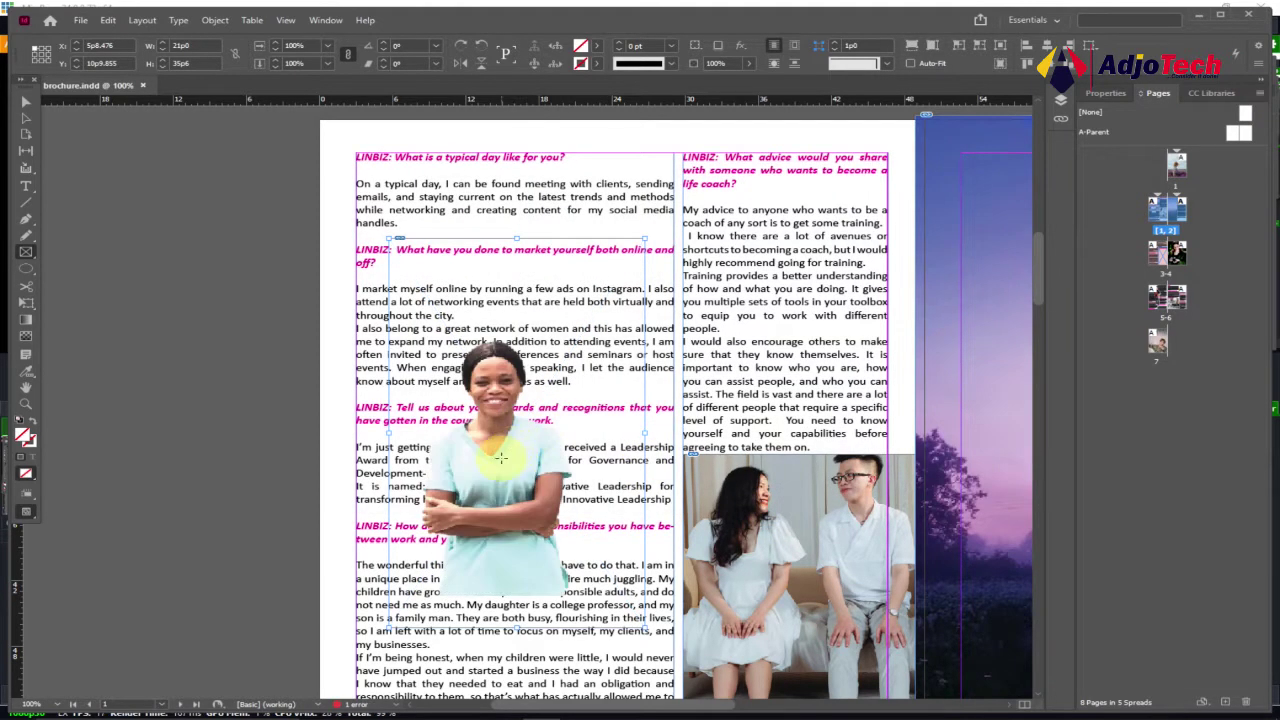
left_click(26, 101)
left_click_drag(510, 463, 543, 397)
left_click(531, 516)
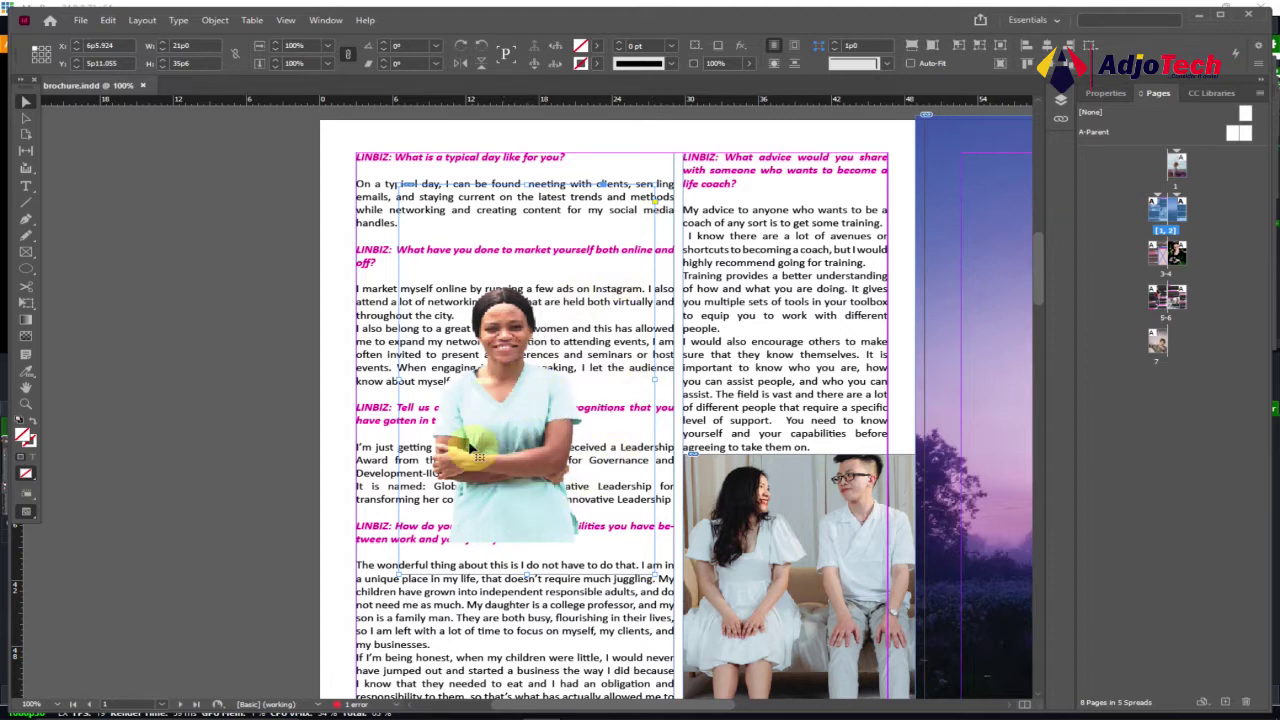
Enlarge the woman's photo from its lower-right and upper-left corners, then shrink it slightly.
left_click(255, 461)
left_click(517, 390)
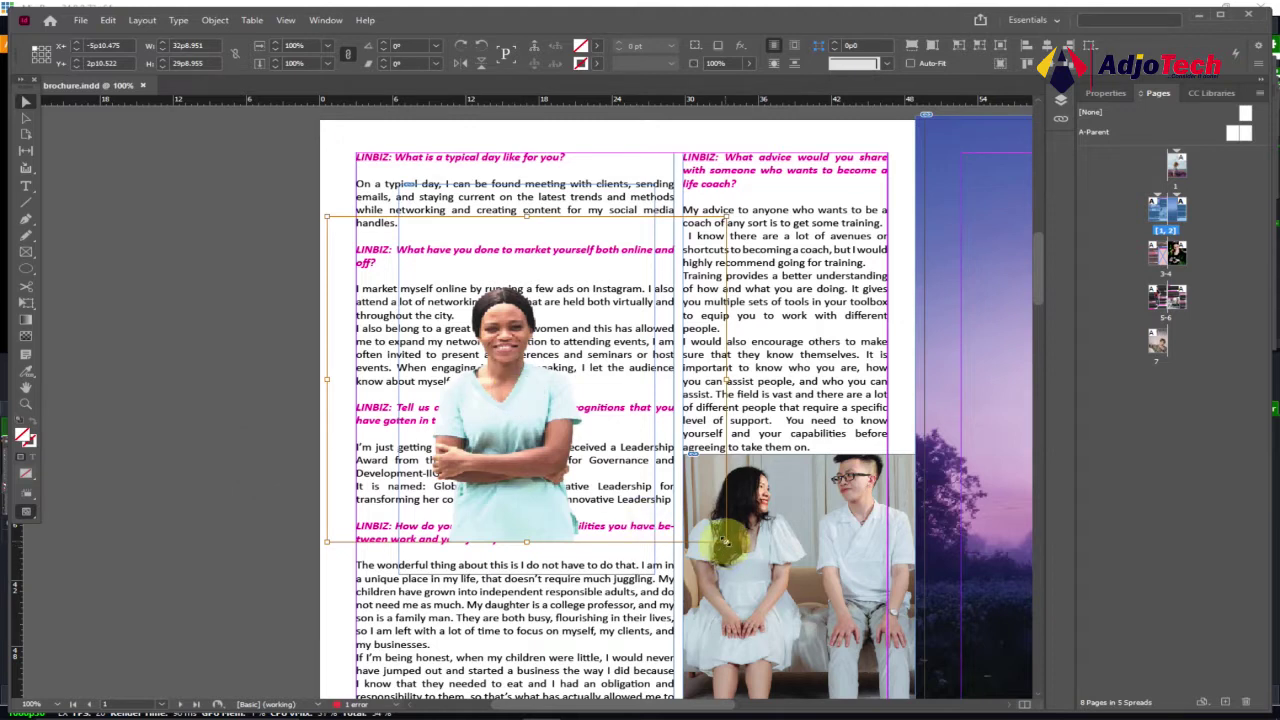
left_click_drag(724, 541, 763, 578)
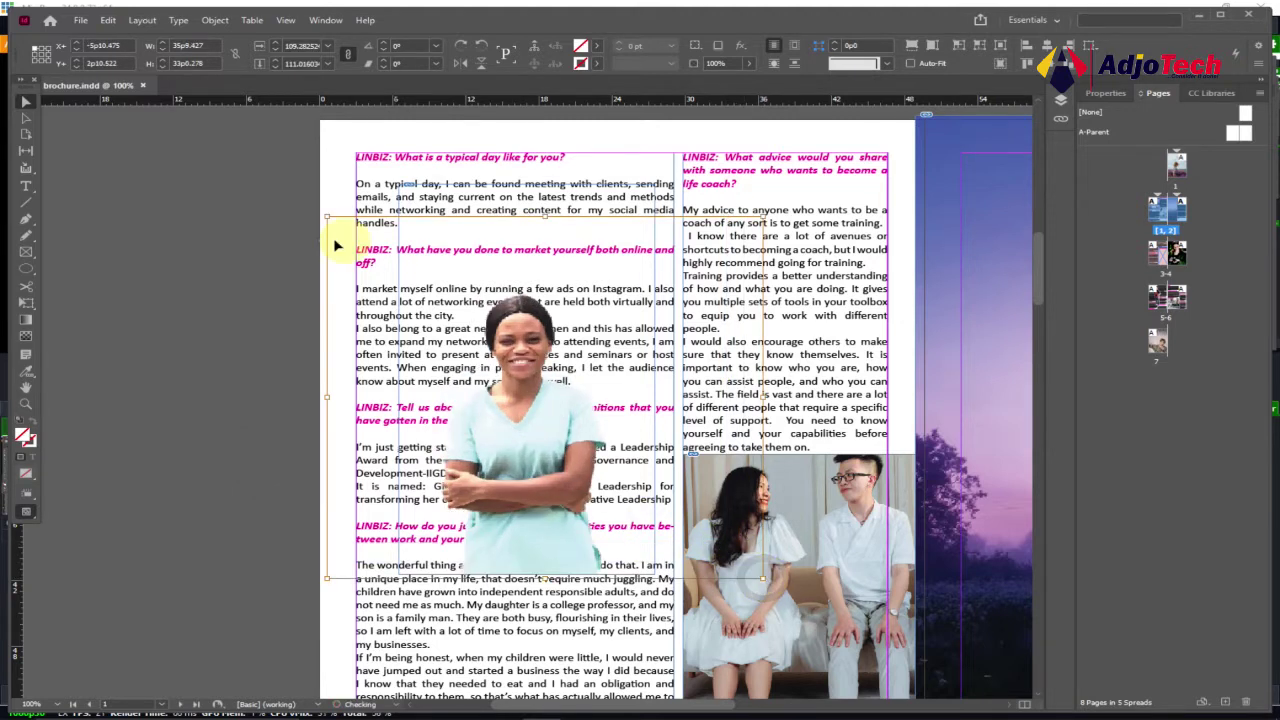
left_click_drag(322, 220, 307, 187)
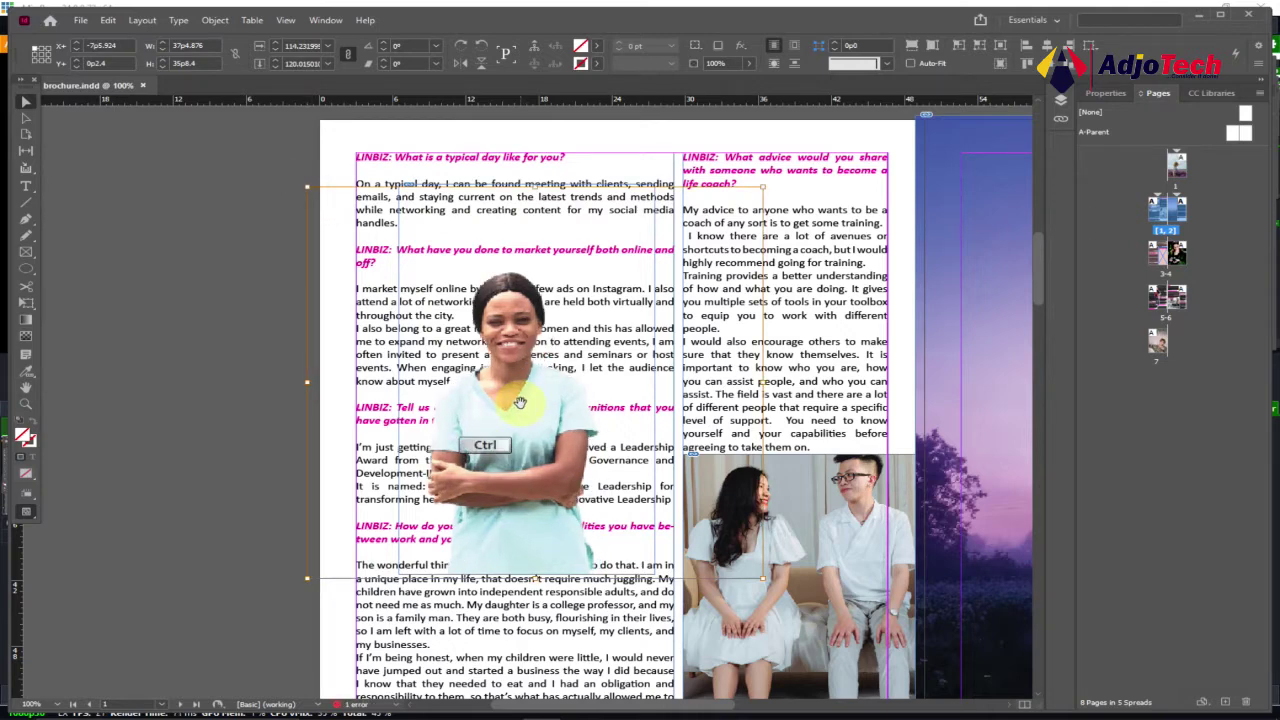
key("ctrl+comma")
key("ctrl+comma")
key("ctrl+comma")
key("ctrl+comma")
key("ctrl+comma")
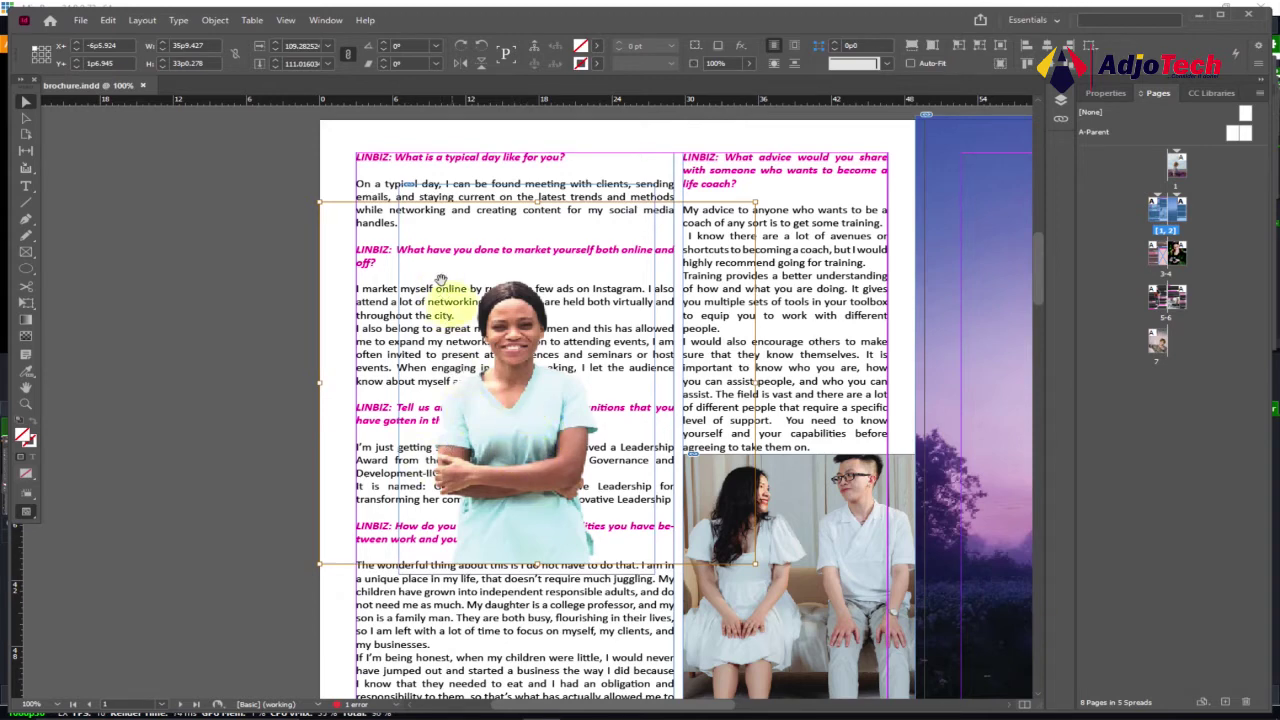
Apply Wrap around object shape with a Select Subject contour to the woman's photo.
left_click(328, 21)
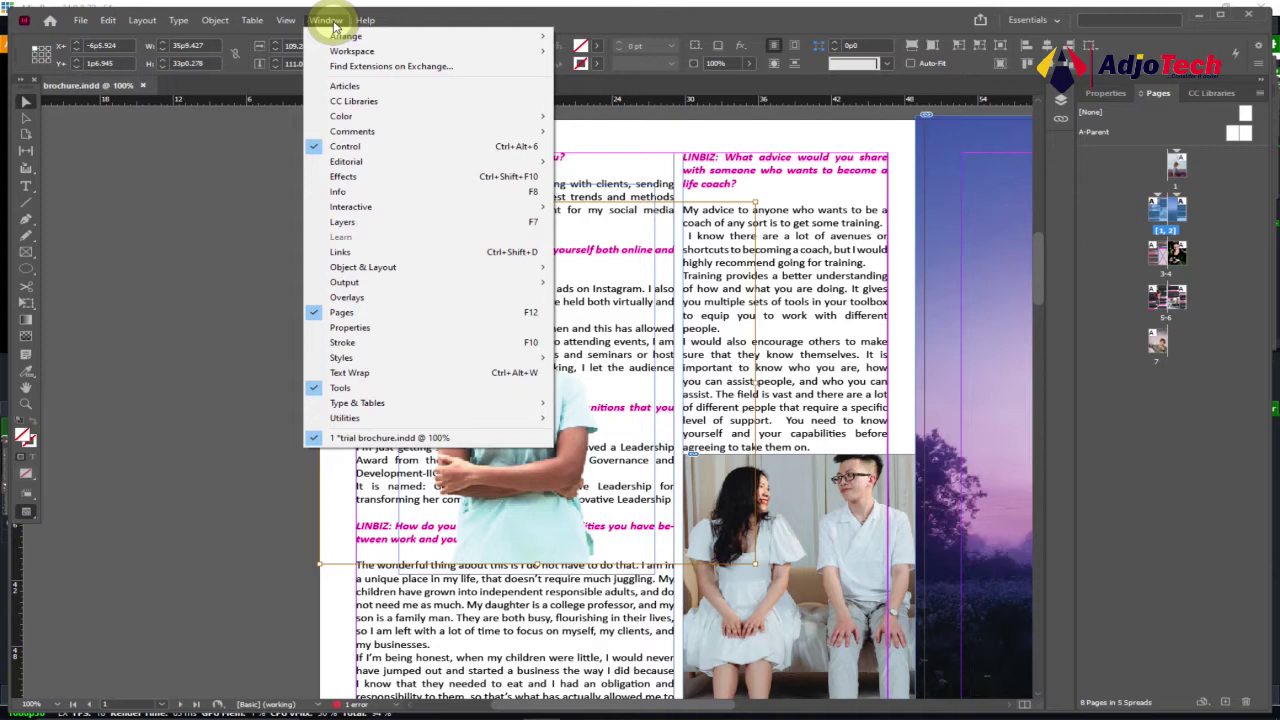
left_click(327, 373)
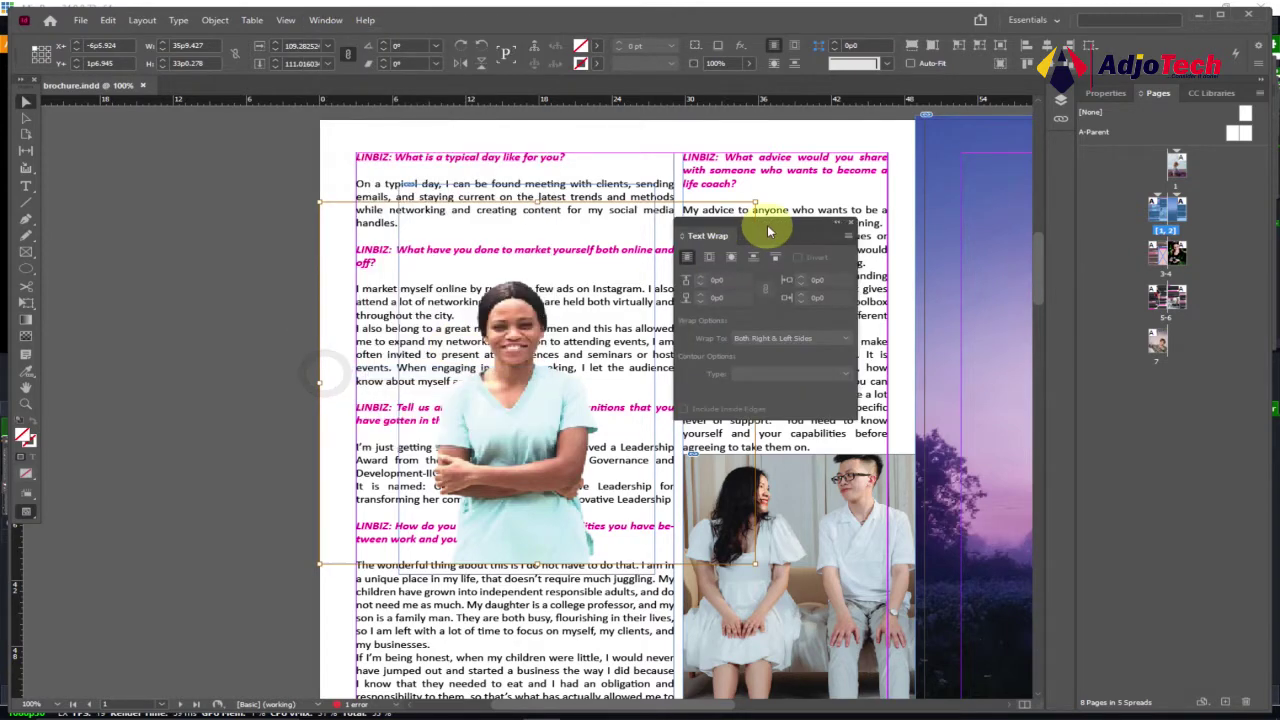
left_click_drag(769, 232, 781, 273)
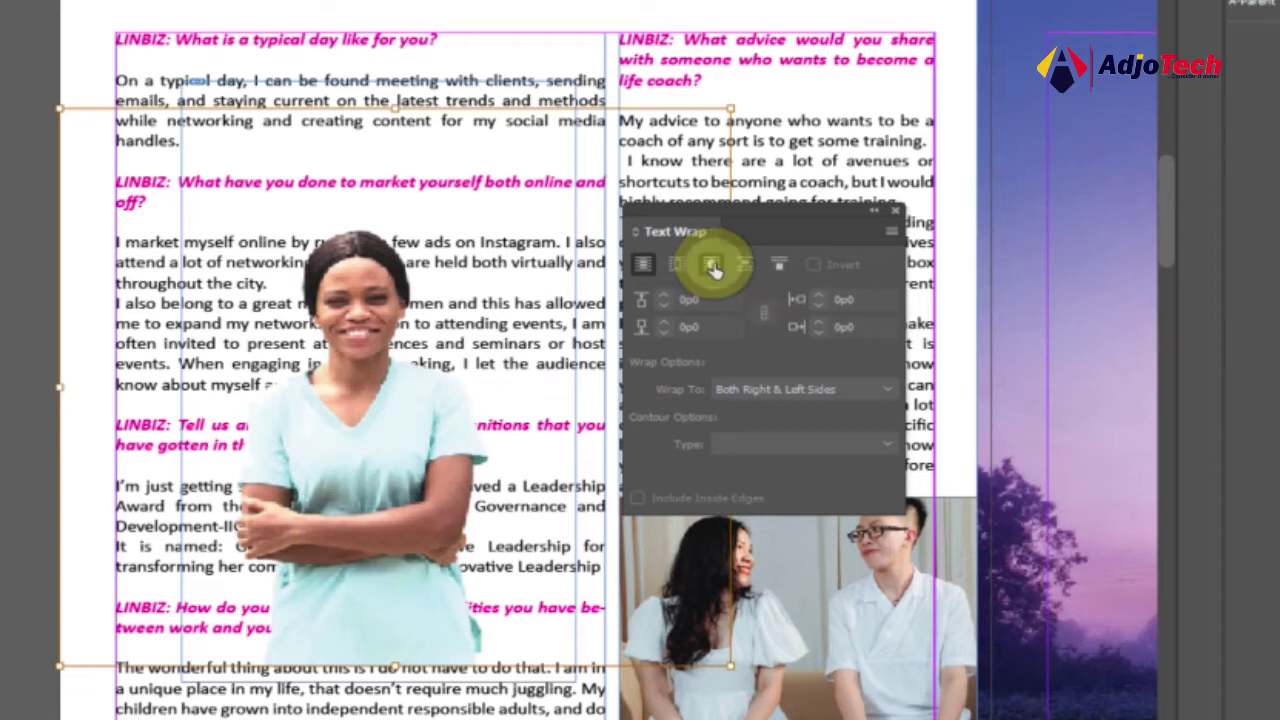
left_click(712, 265)
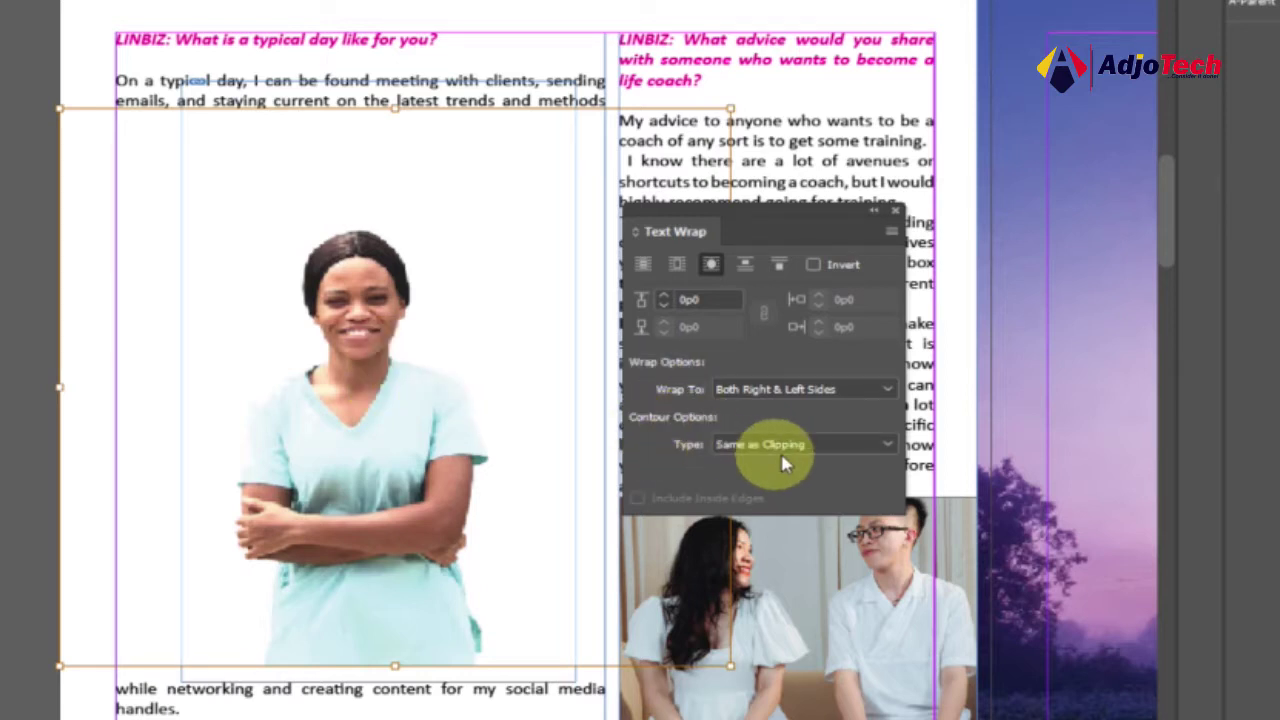
left_click(893, 447)
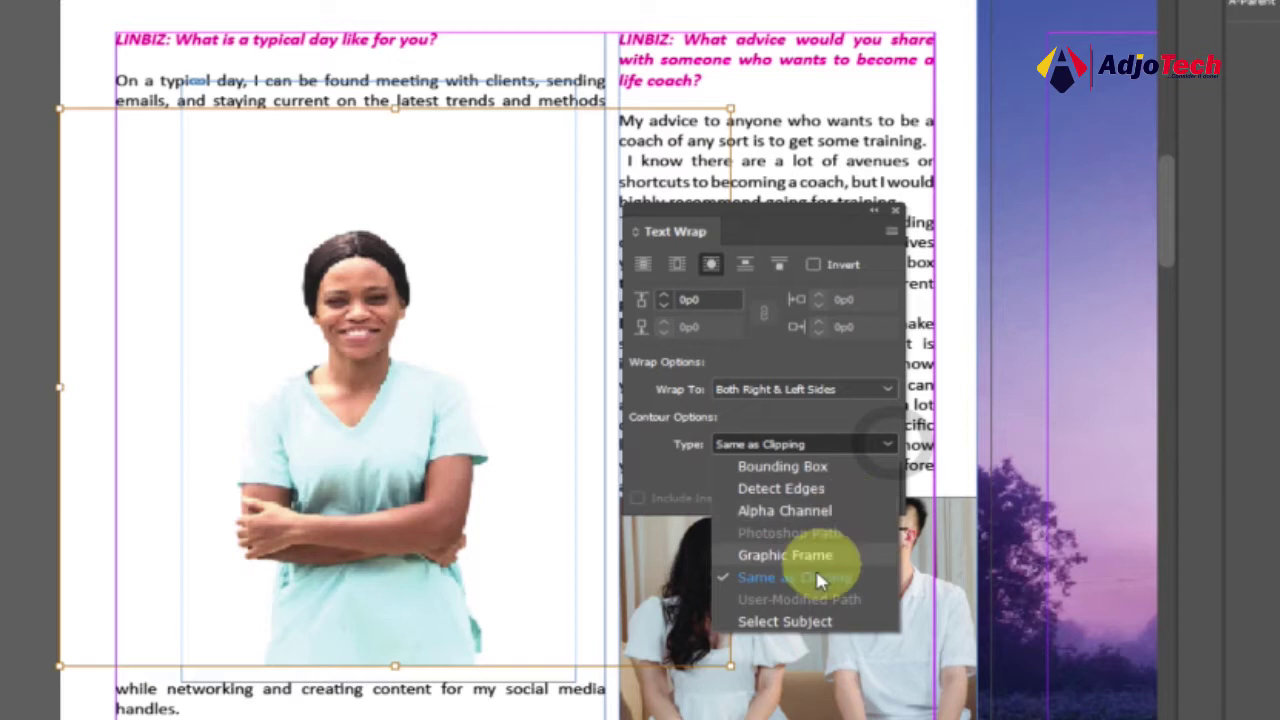
left_click(798, 624)
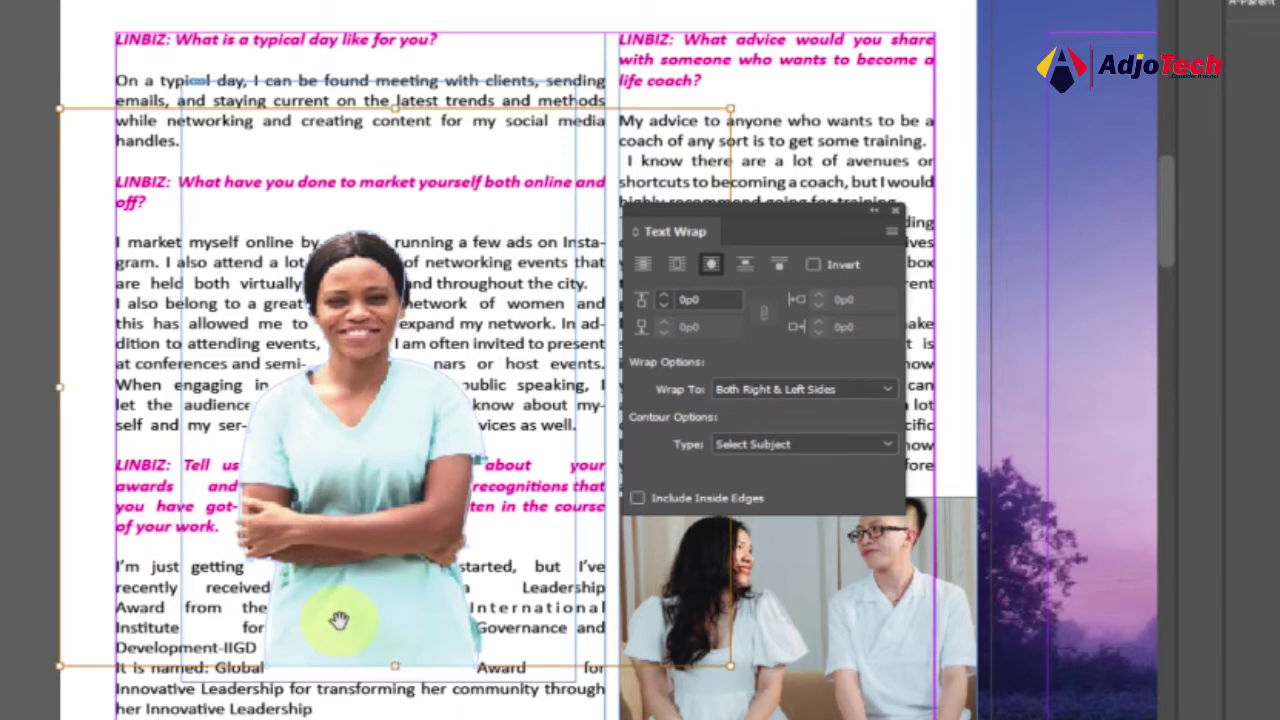
Extend the photo frame slightly downward and raise the text wrap offset to 0p5.
left_click_drag(395, 666, 397, 684)
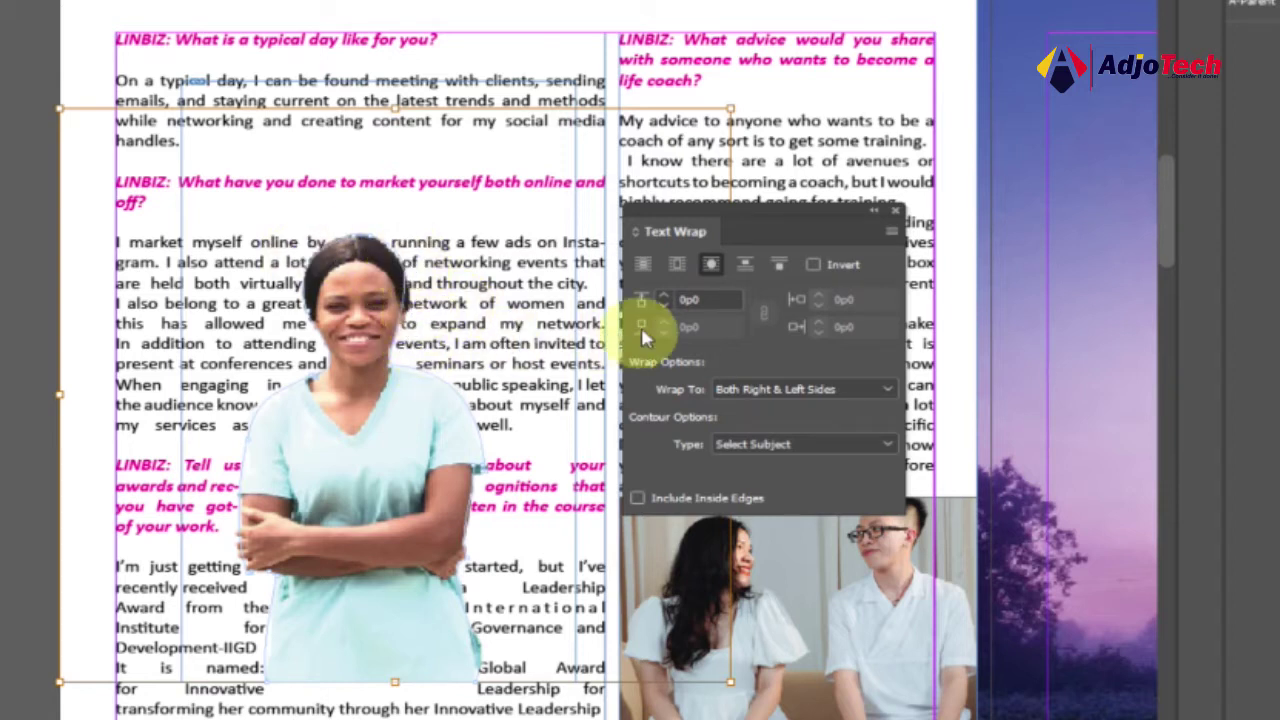
left_click(663, 296)
left_click(668, 299)
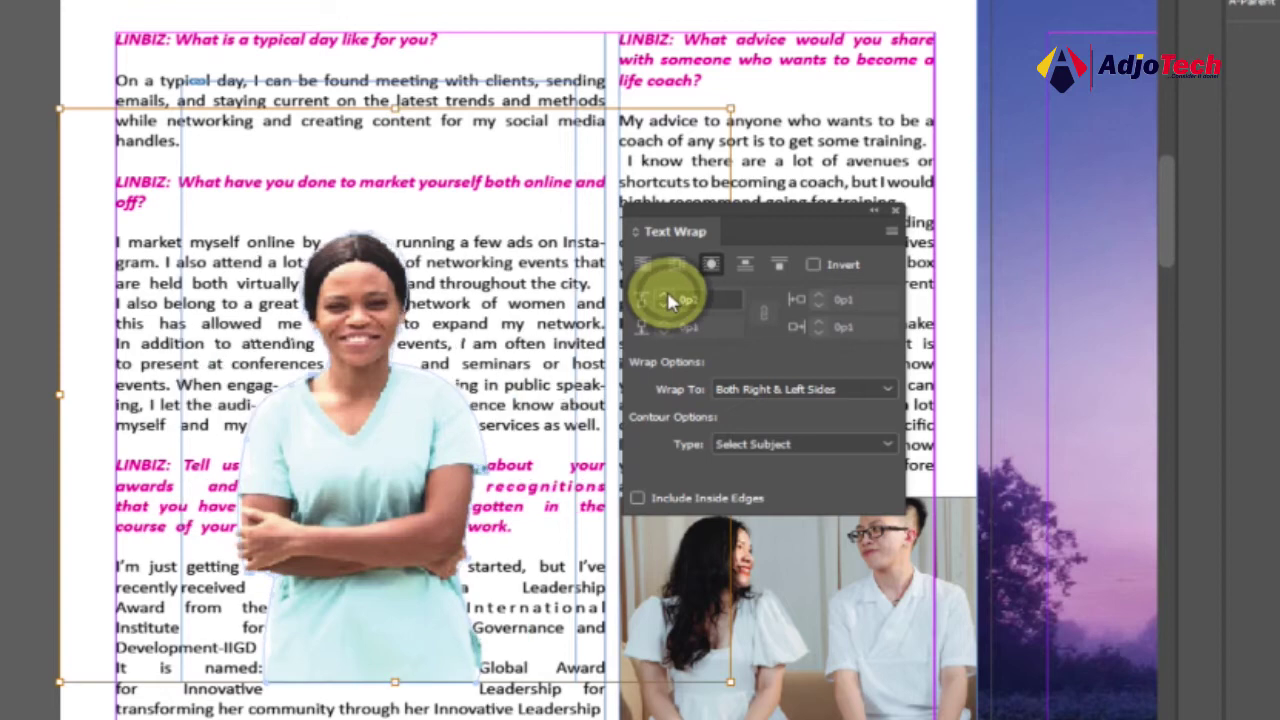
left_click(668, 299)
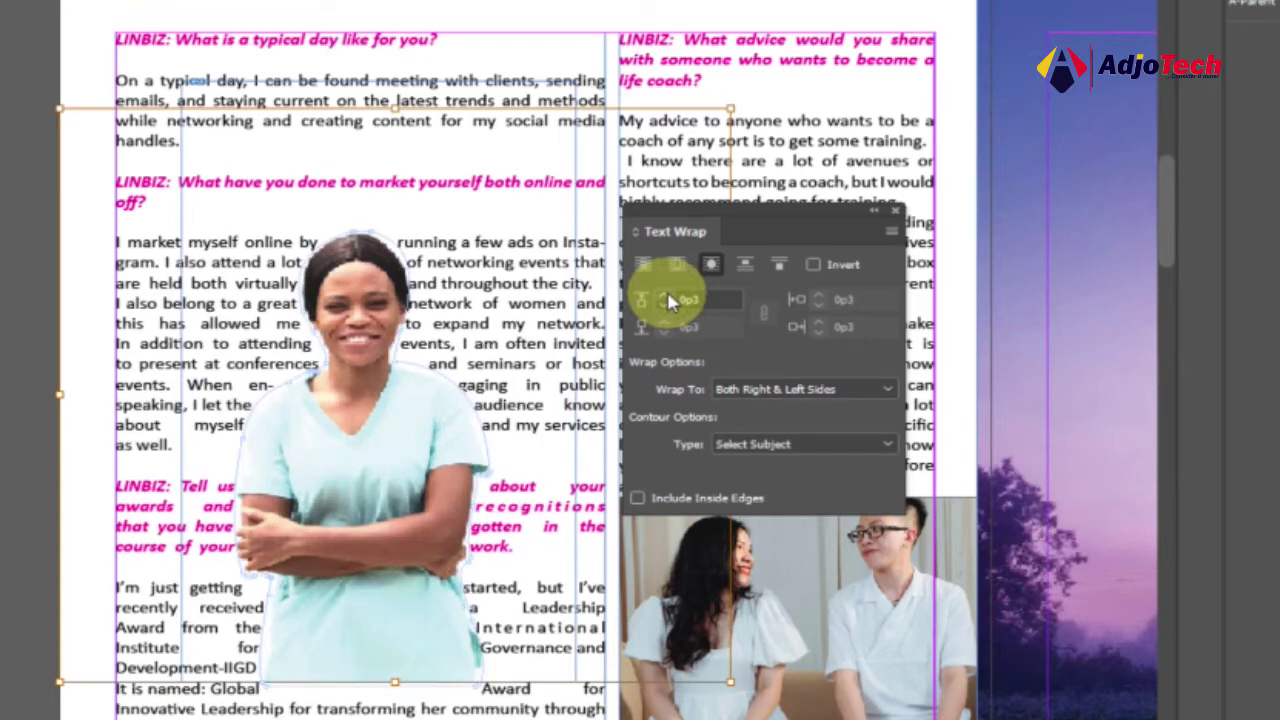
left_click(668, 299)
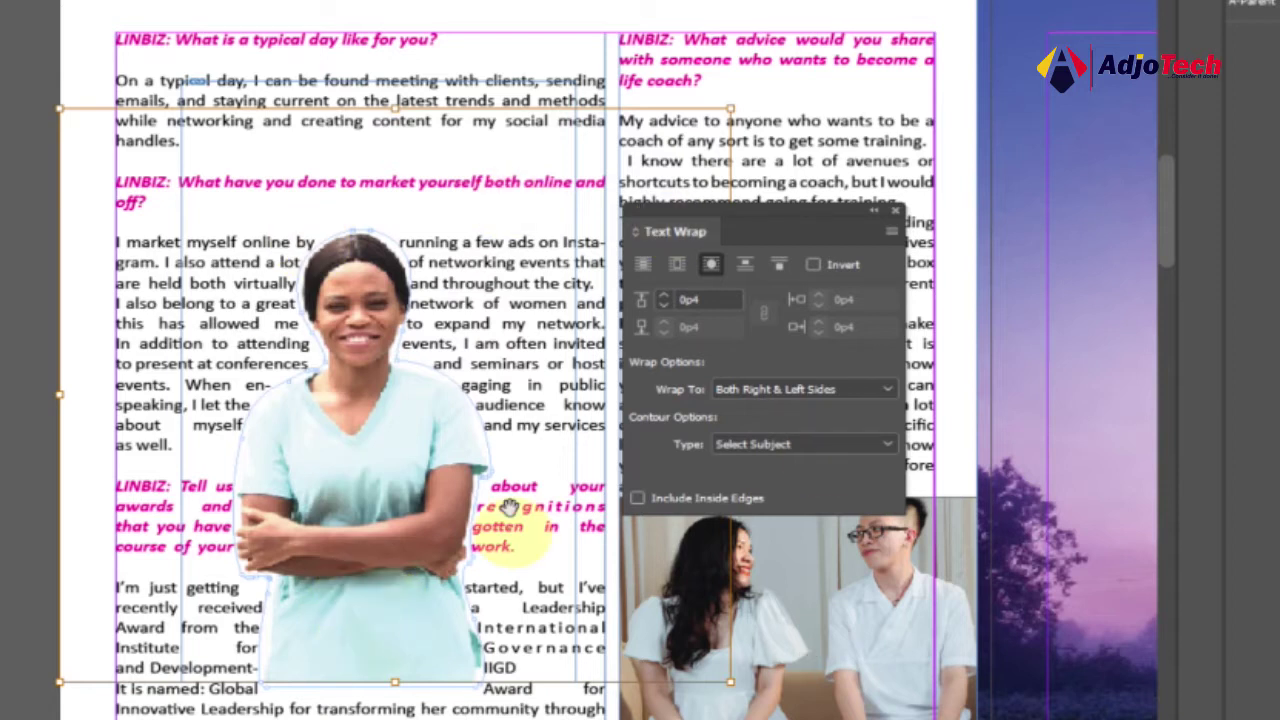
left_click(661, 300)
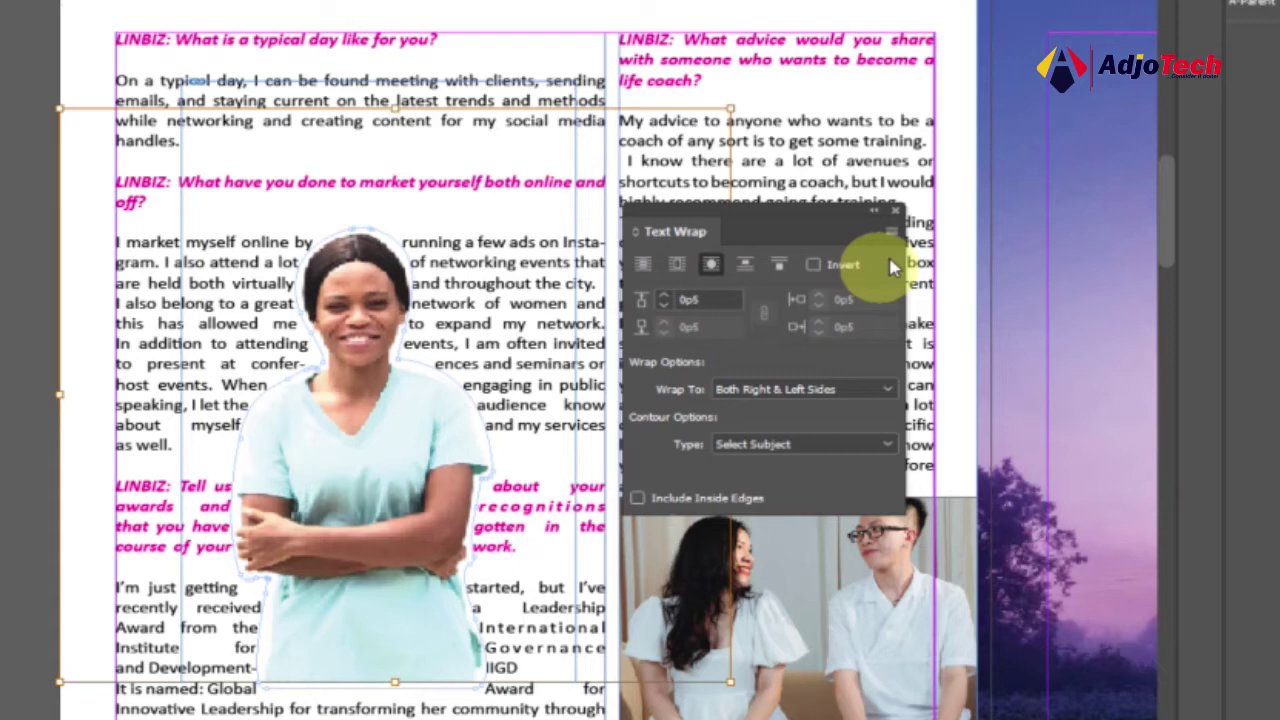
left_click(895, 211)
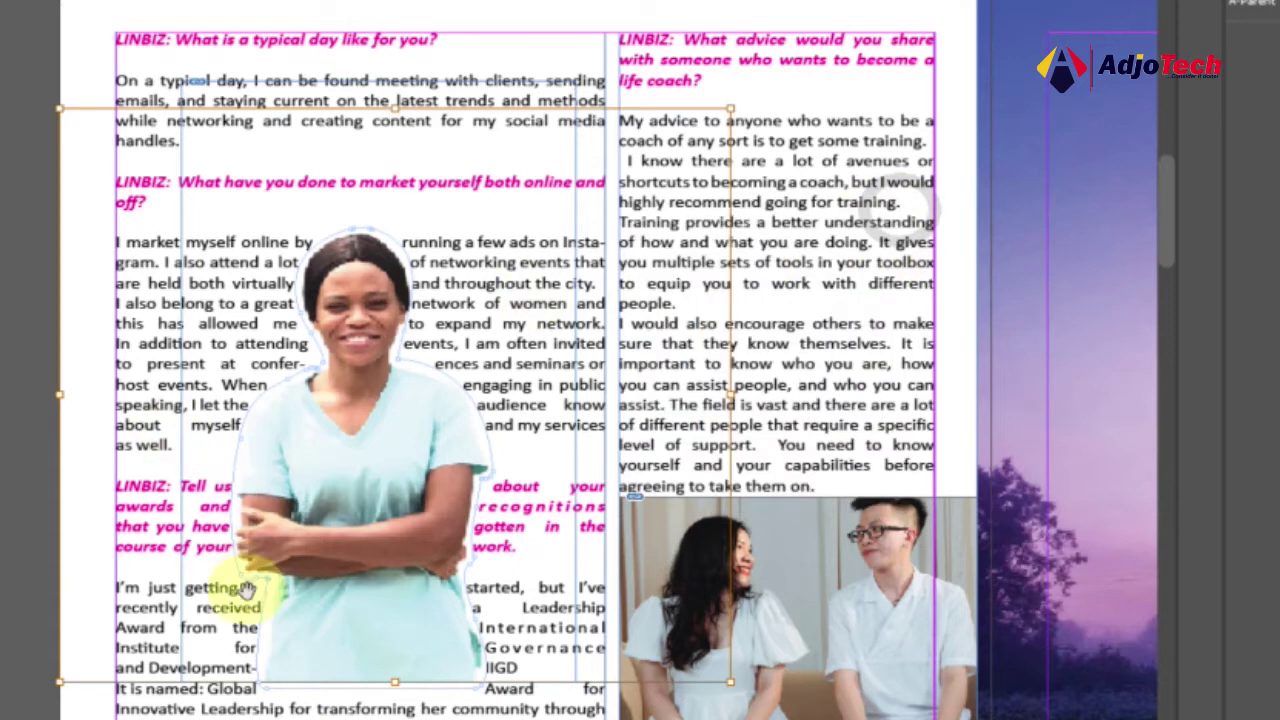
Preview the layout, zoom in and out on the wrapped cut-out, then scroll to the next spread.
key("w")
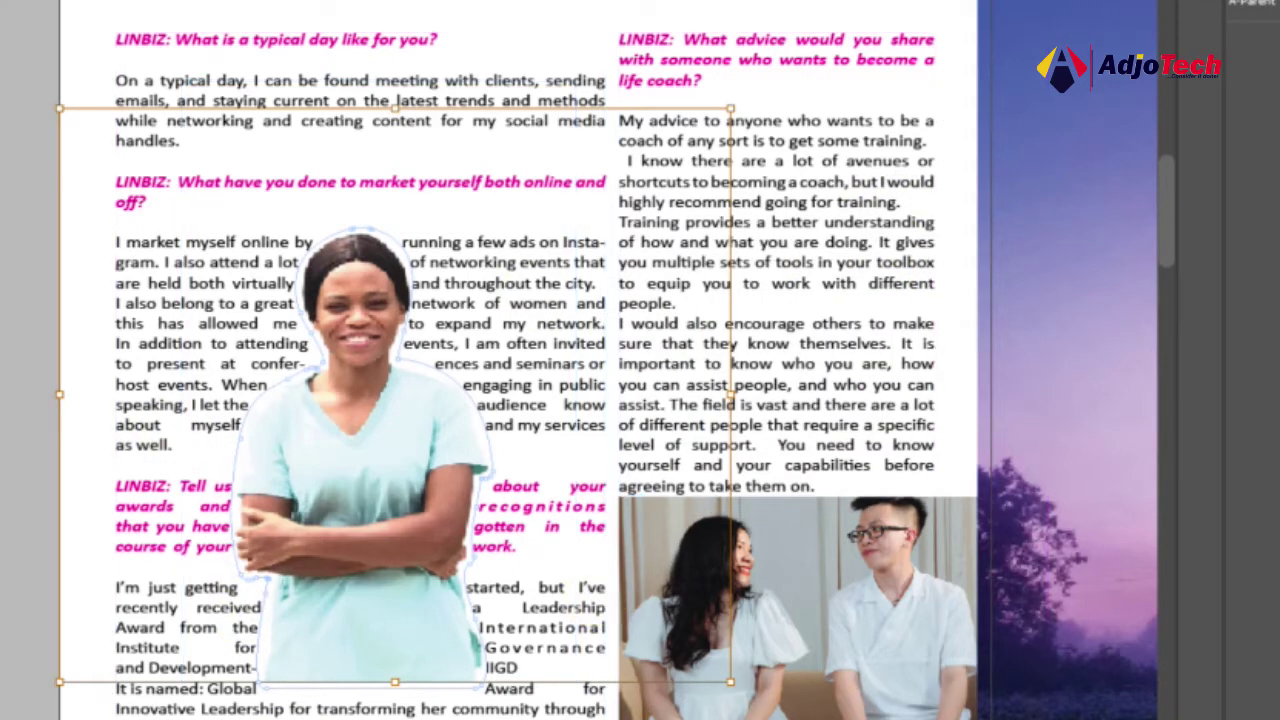
left_click(15, 714)
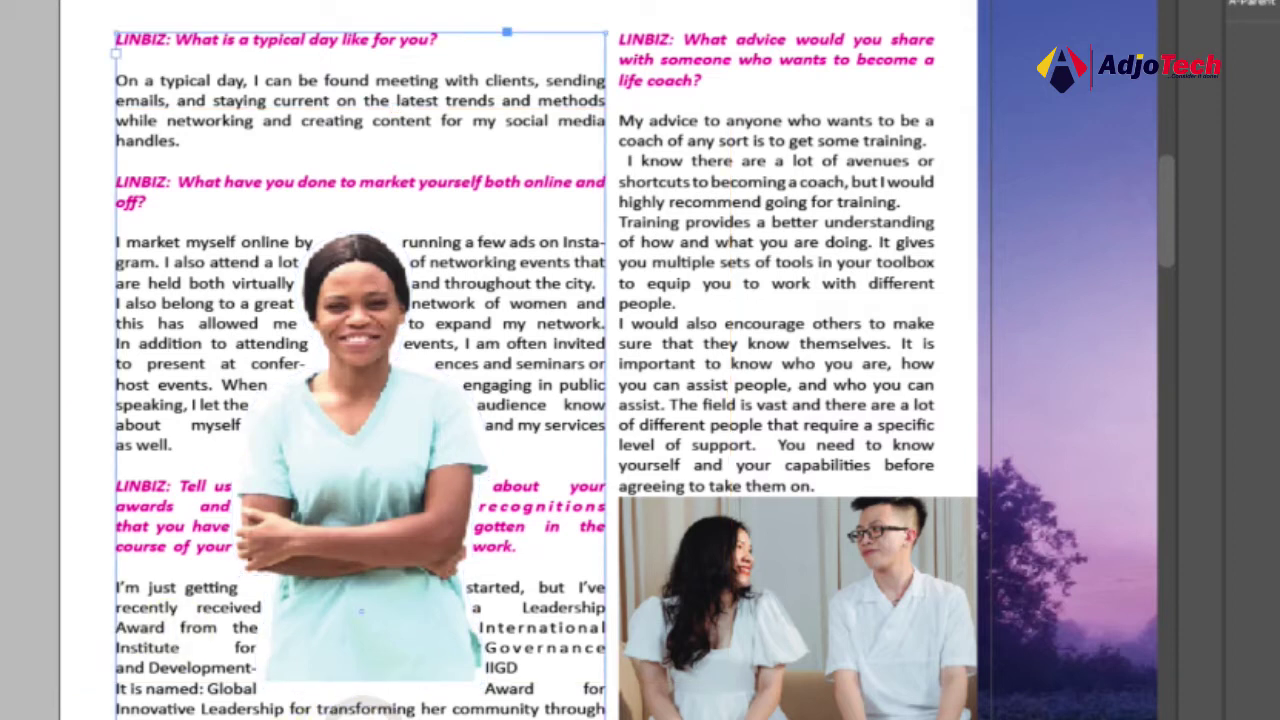
left_click(213, 443)
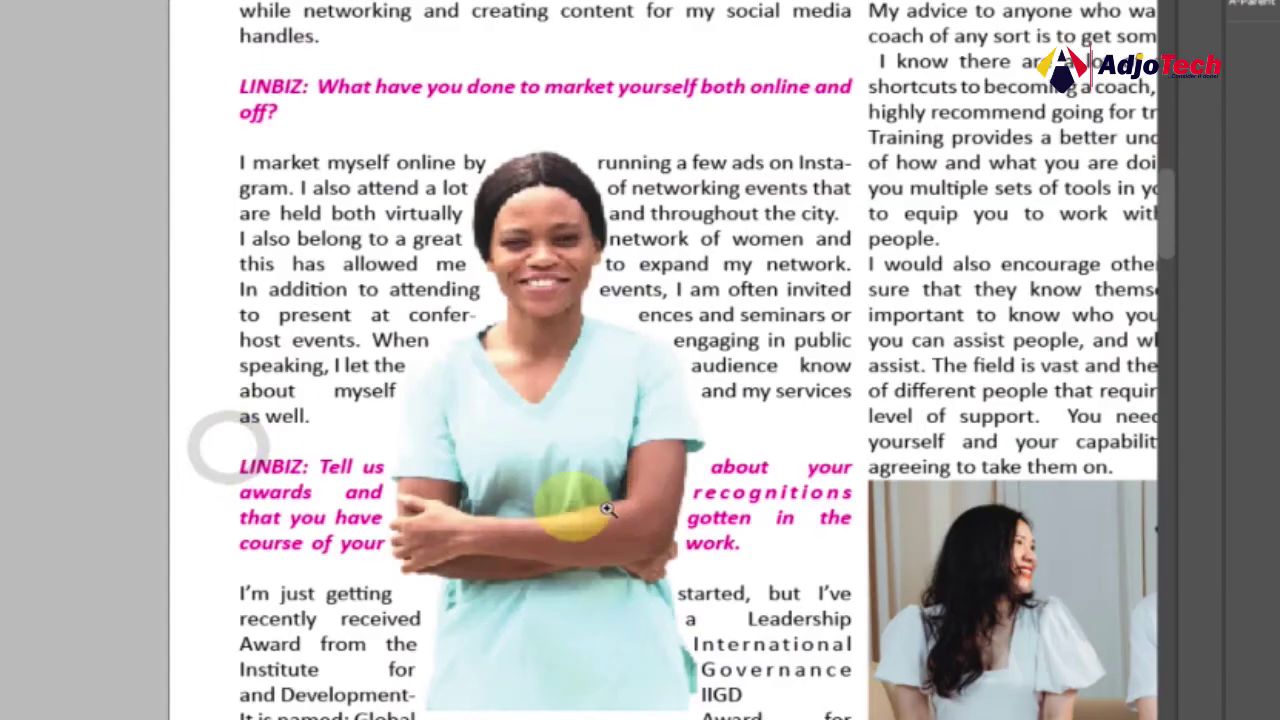
scroll(324, 374, "right", 5)
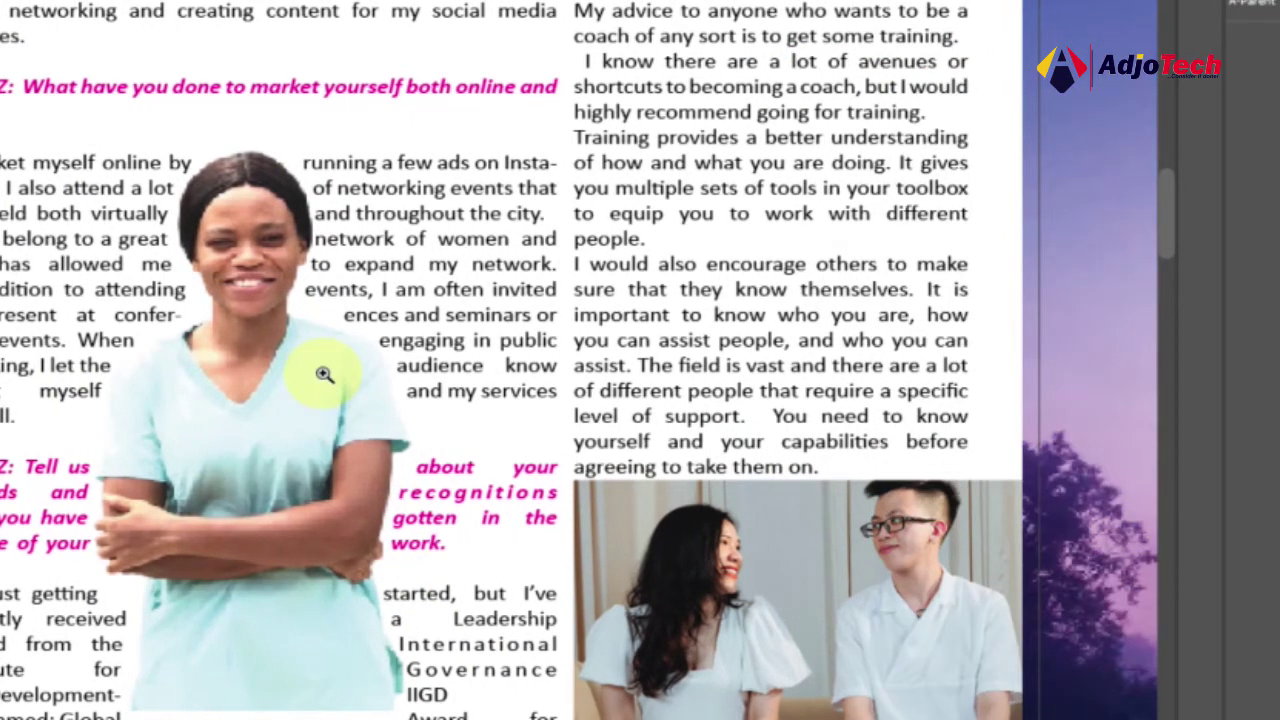
left_click(349, 357, "alt")
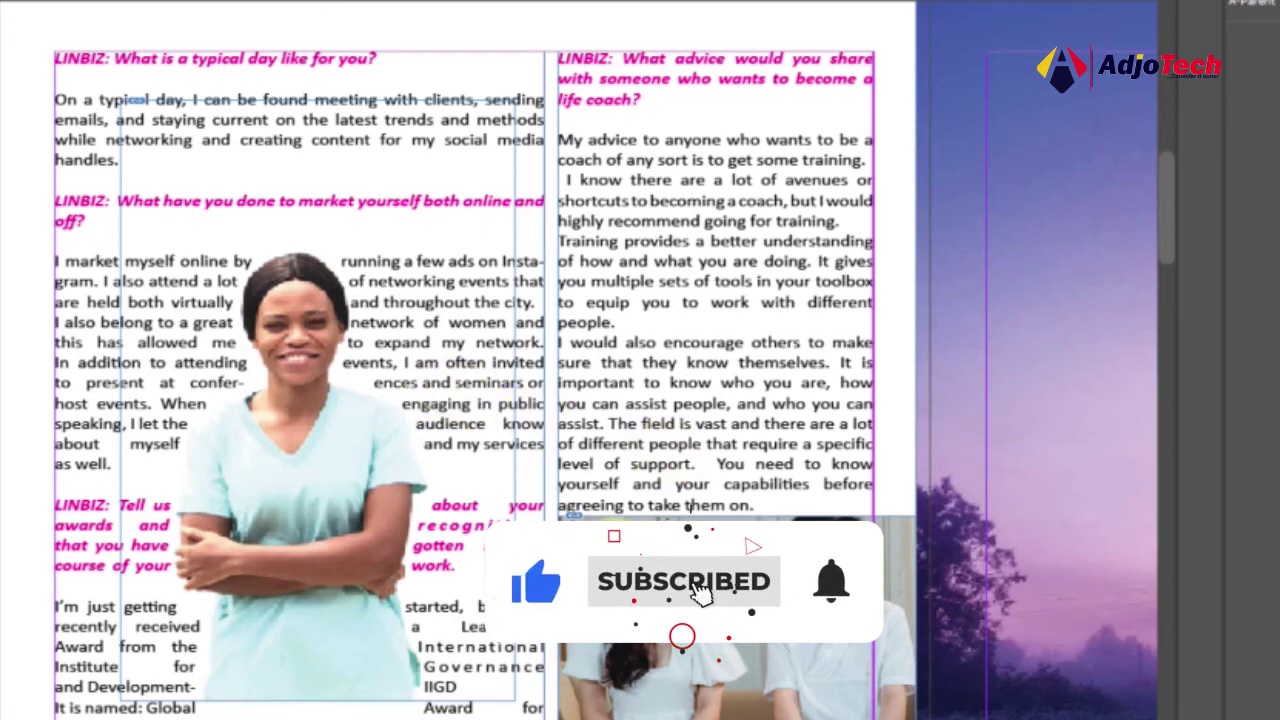
scroll(750, 675, "down", 15)
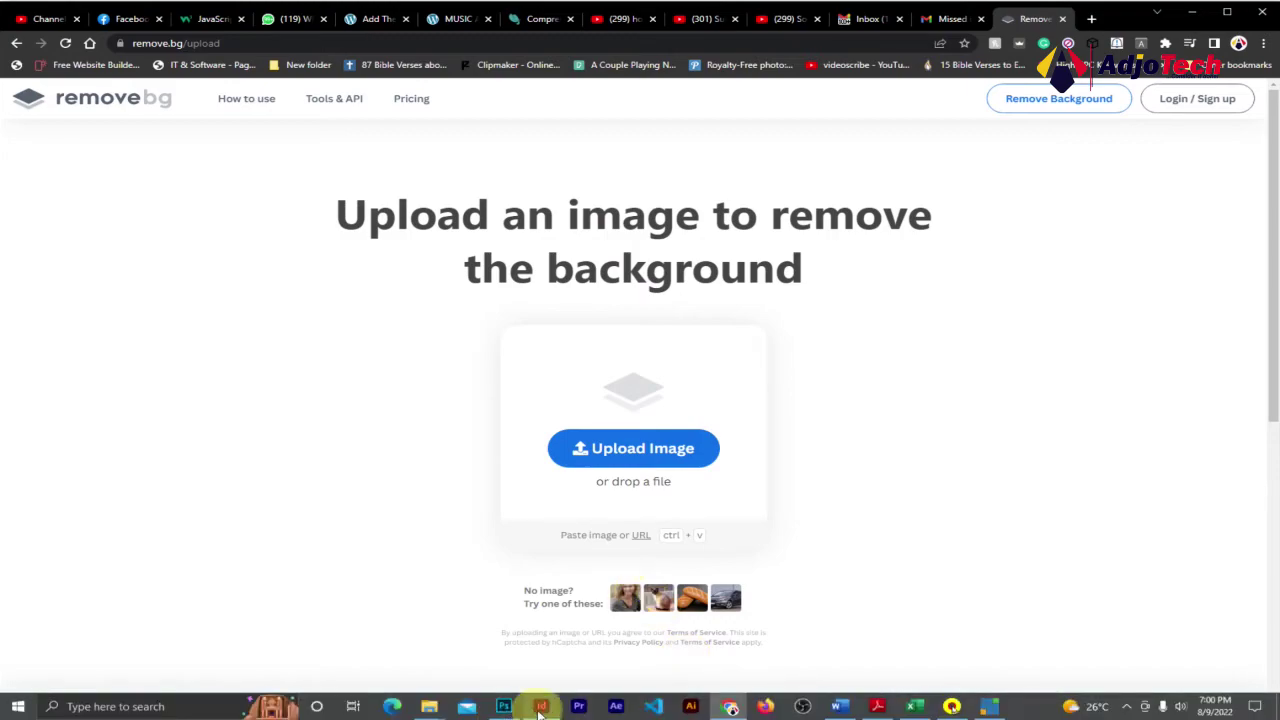
Back in the brochure, draw an empty image frame over the pink page's left column.
left_click(541, 706)
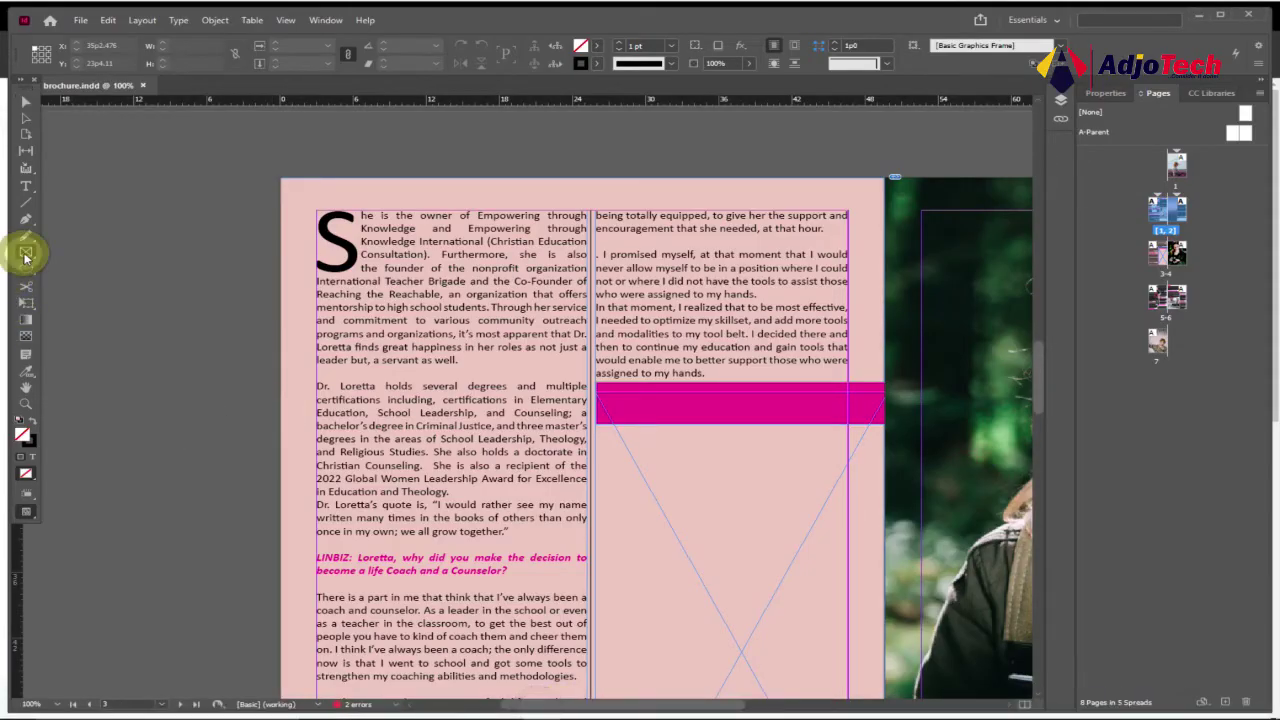
left_click(26, 254)
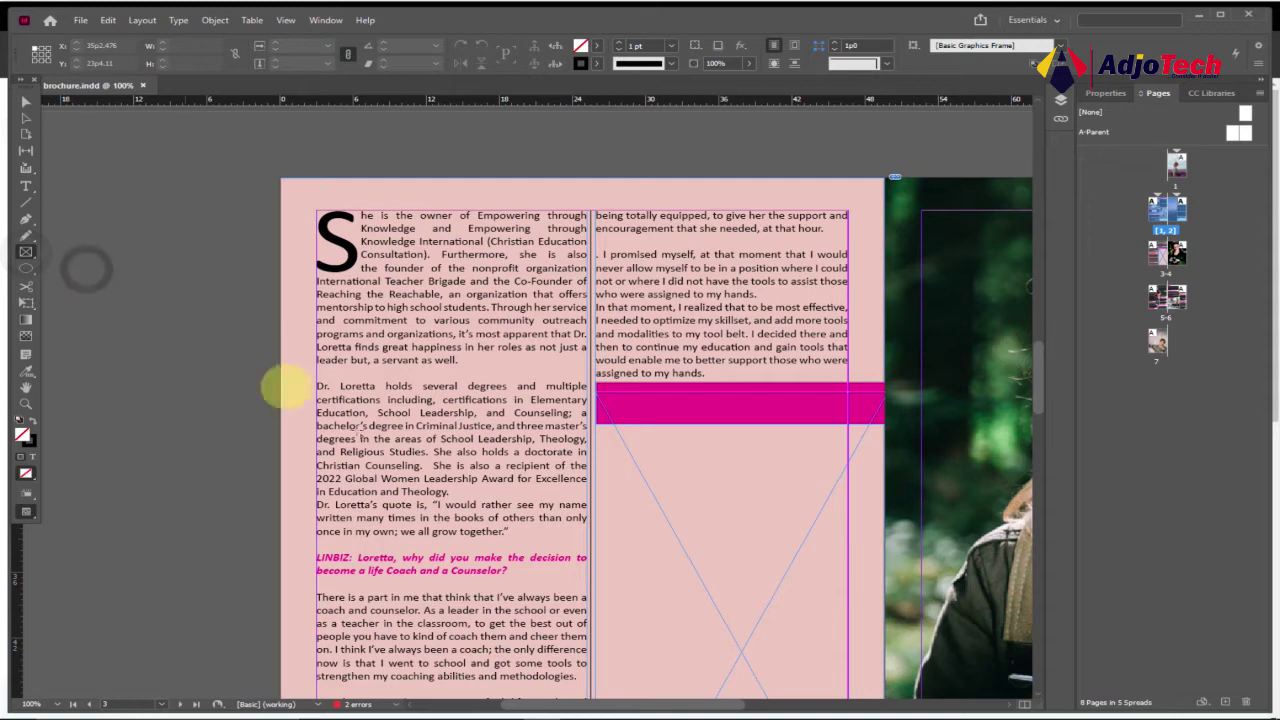
left_click_drag(350, 310, 556, 597)
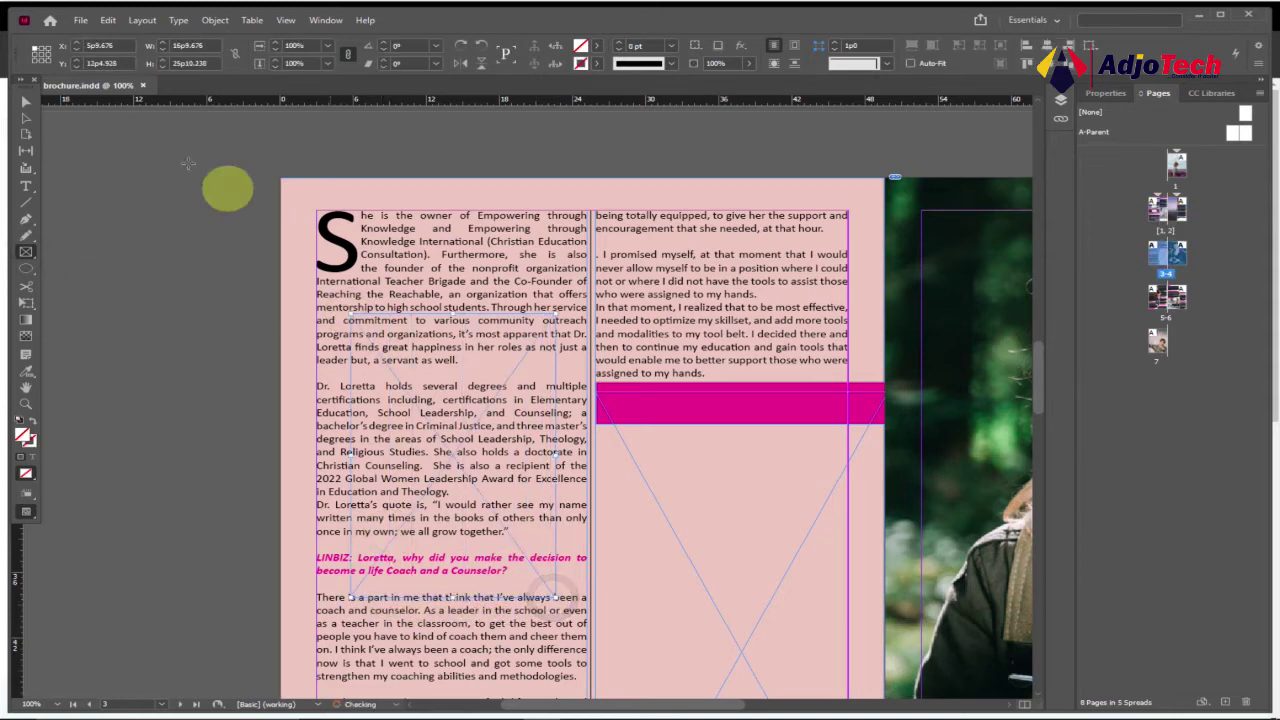
Load the bae photo for placing via File > Place.
left_click(78, 20)
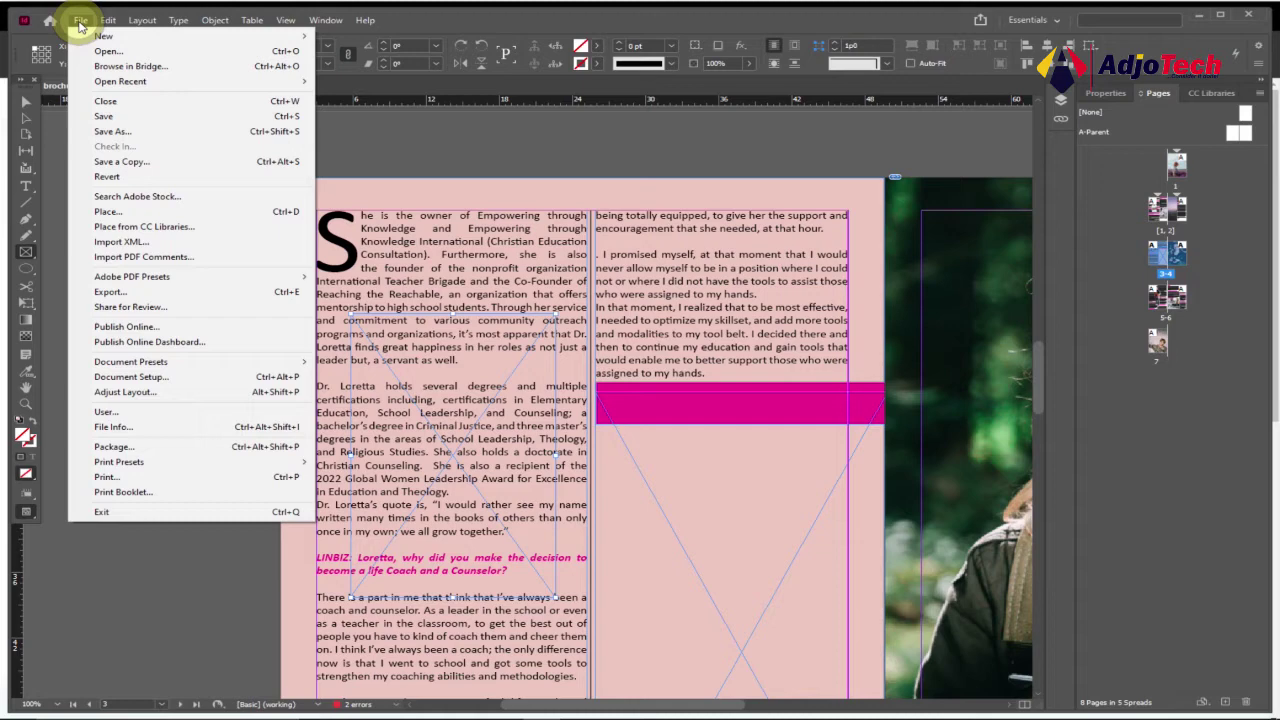
left_click(108, 210)
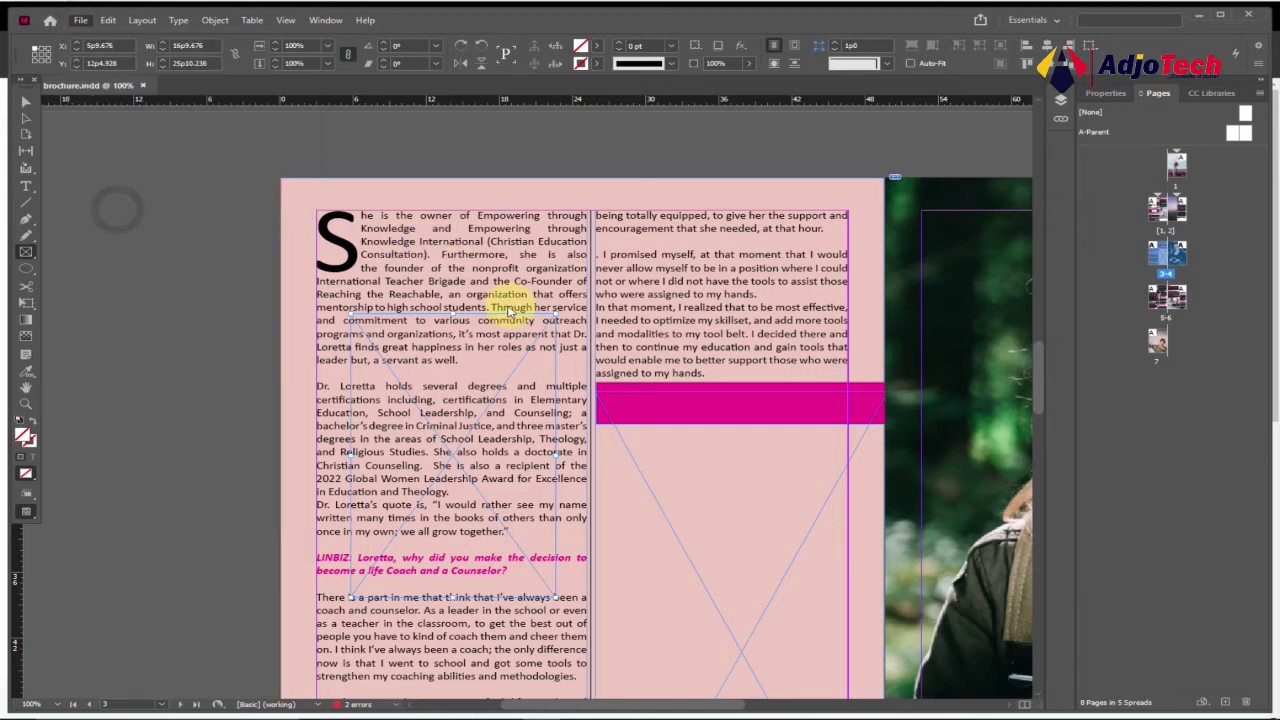
left_click(476, 264)
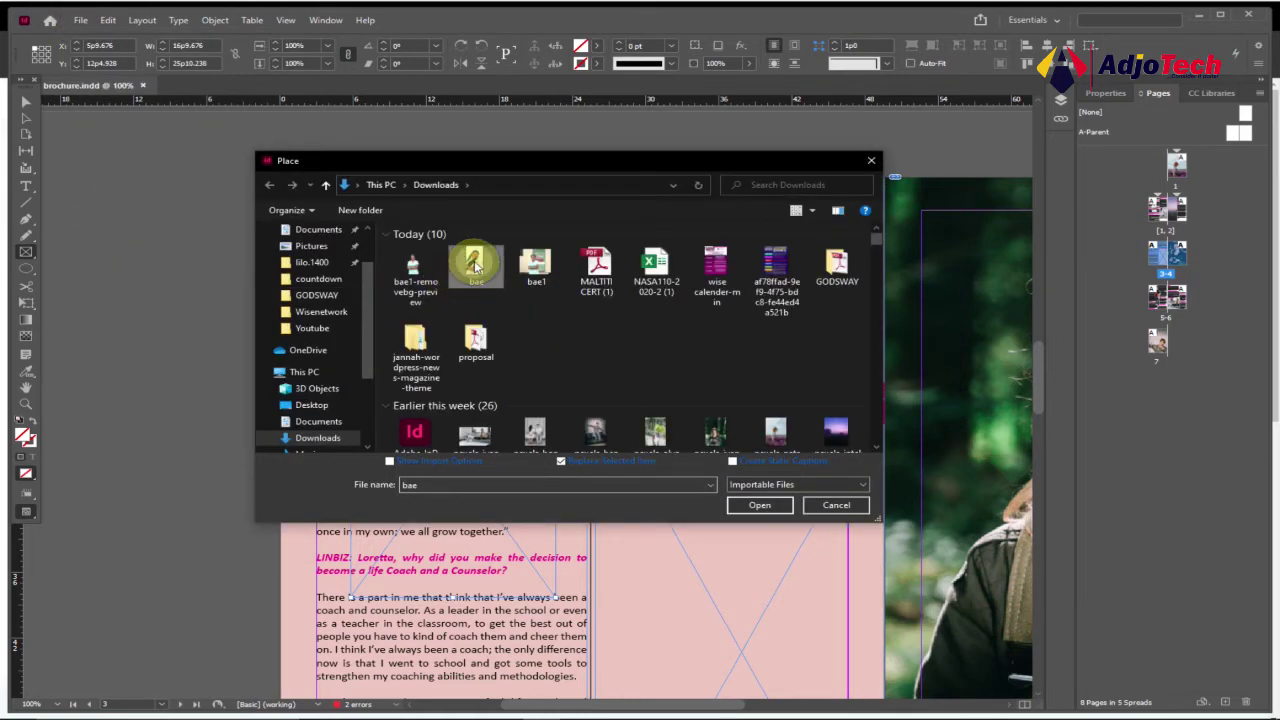
left_click(758, 505)
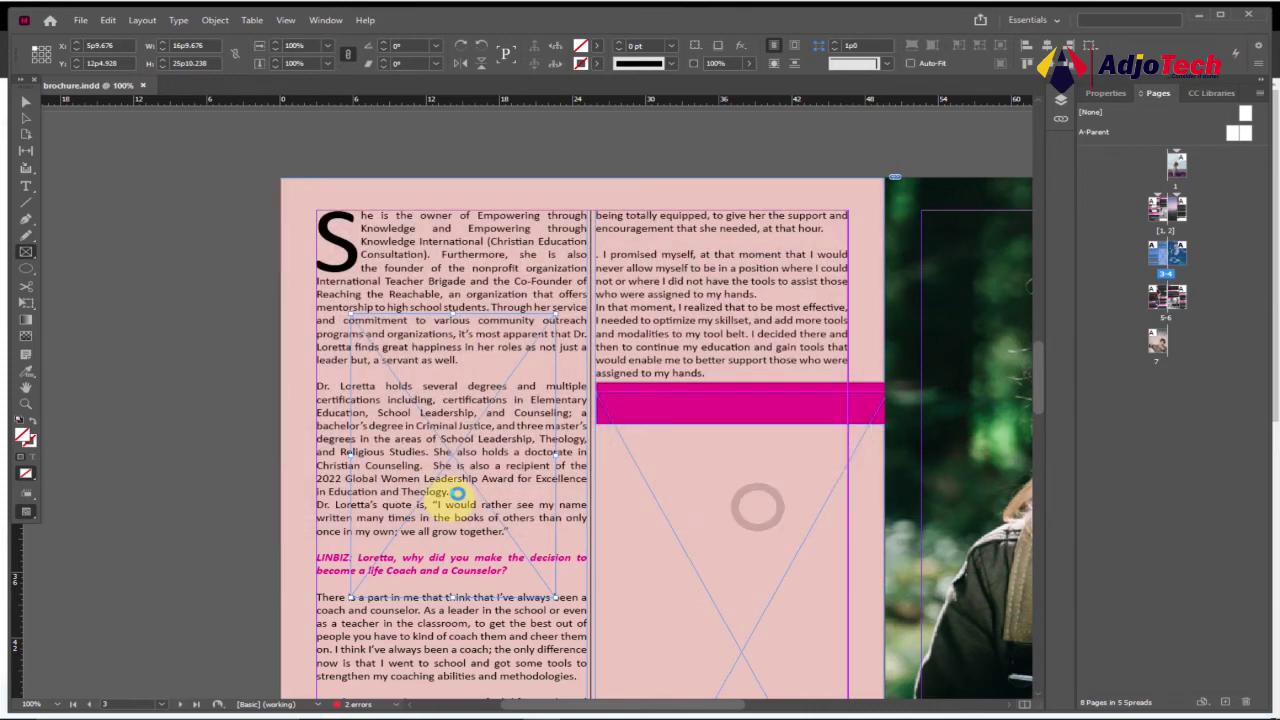
Place the bae photo and shift it within its frame to show her whole face.
left_click(453, 477)
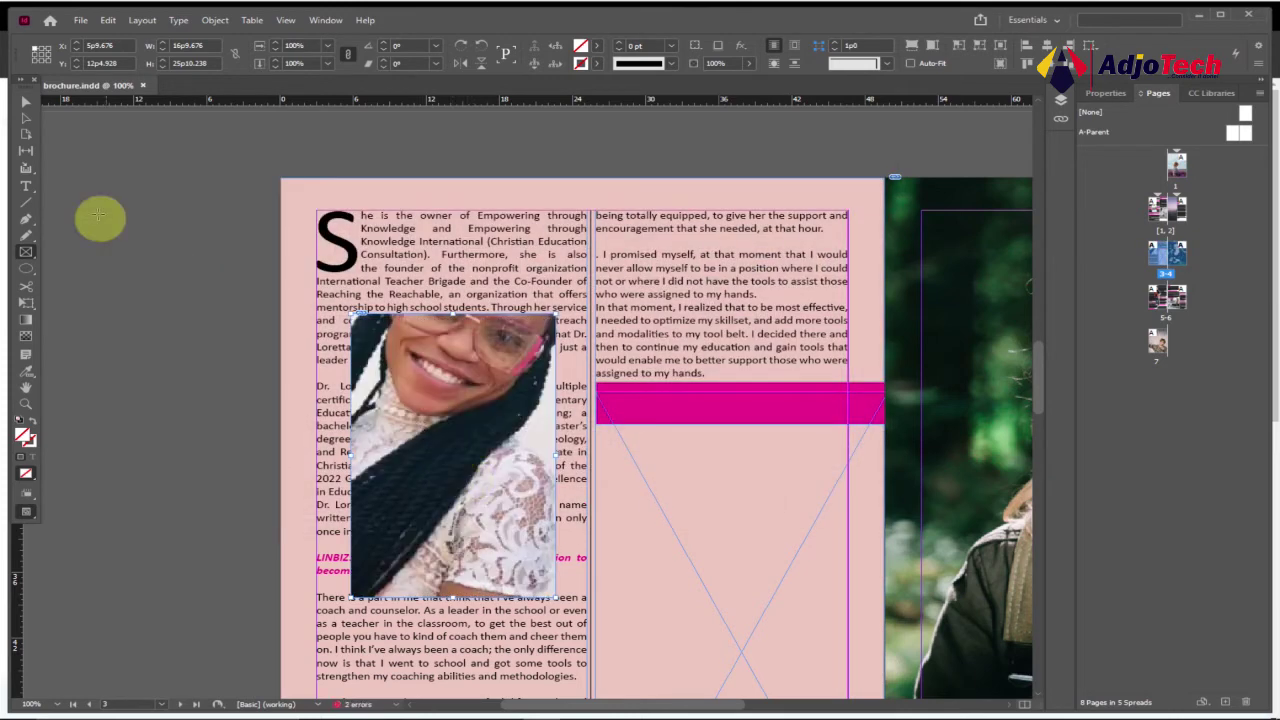
left_click(26, 101)
left_click_drag(449, 443, 457, 471)
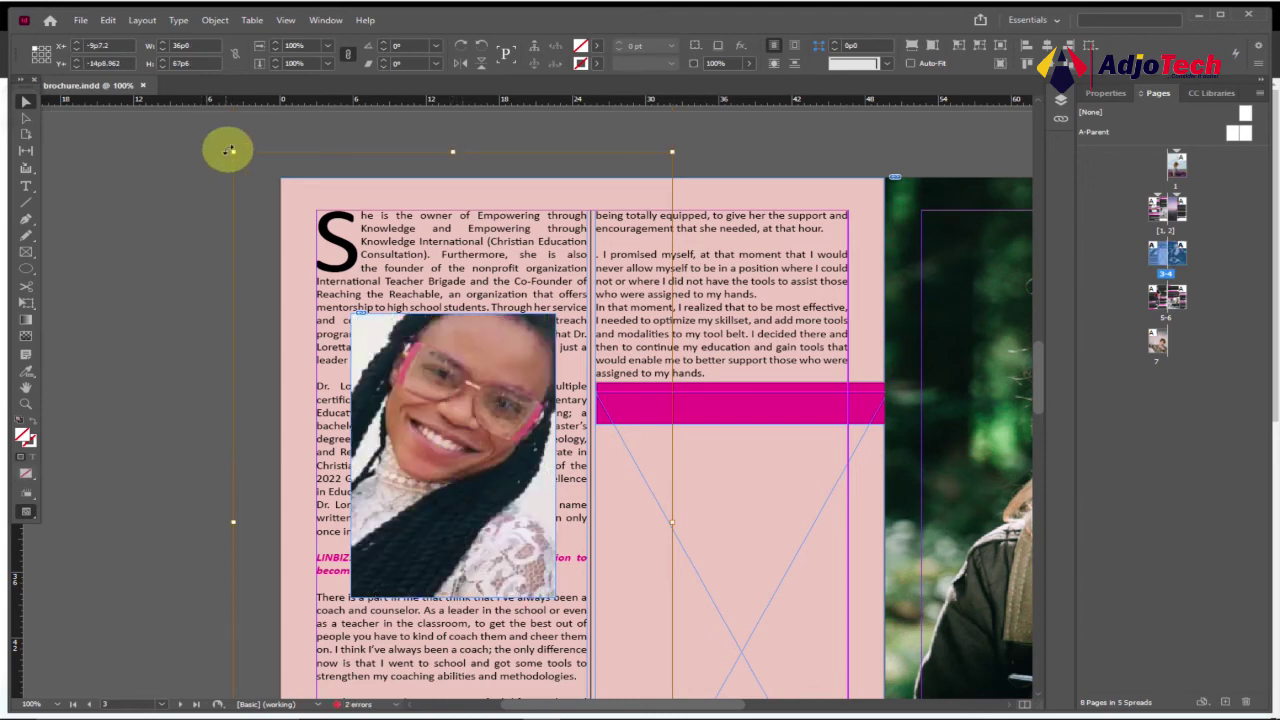
left_click_drag(231, 149, 350, 312)
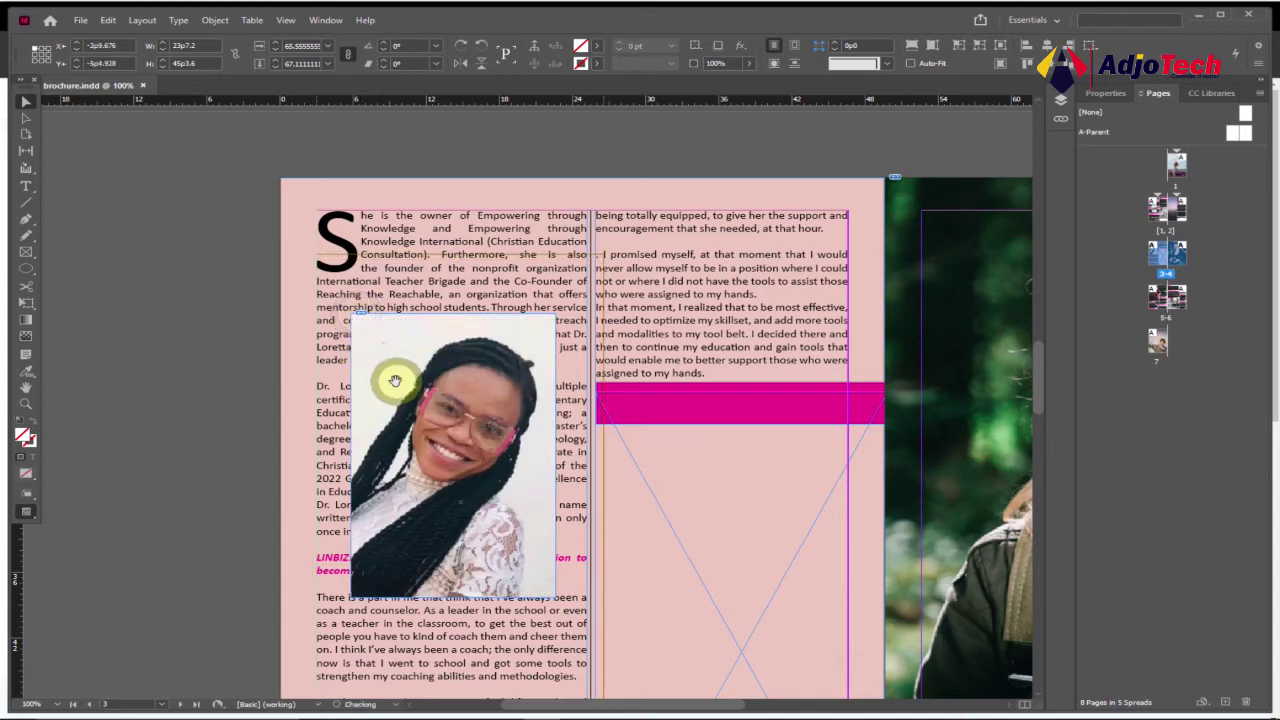
left_click(340, 388)
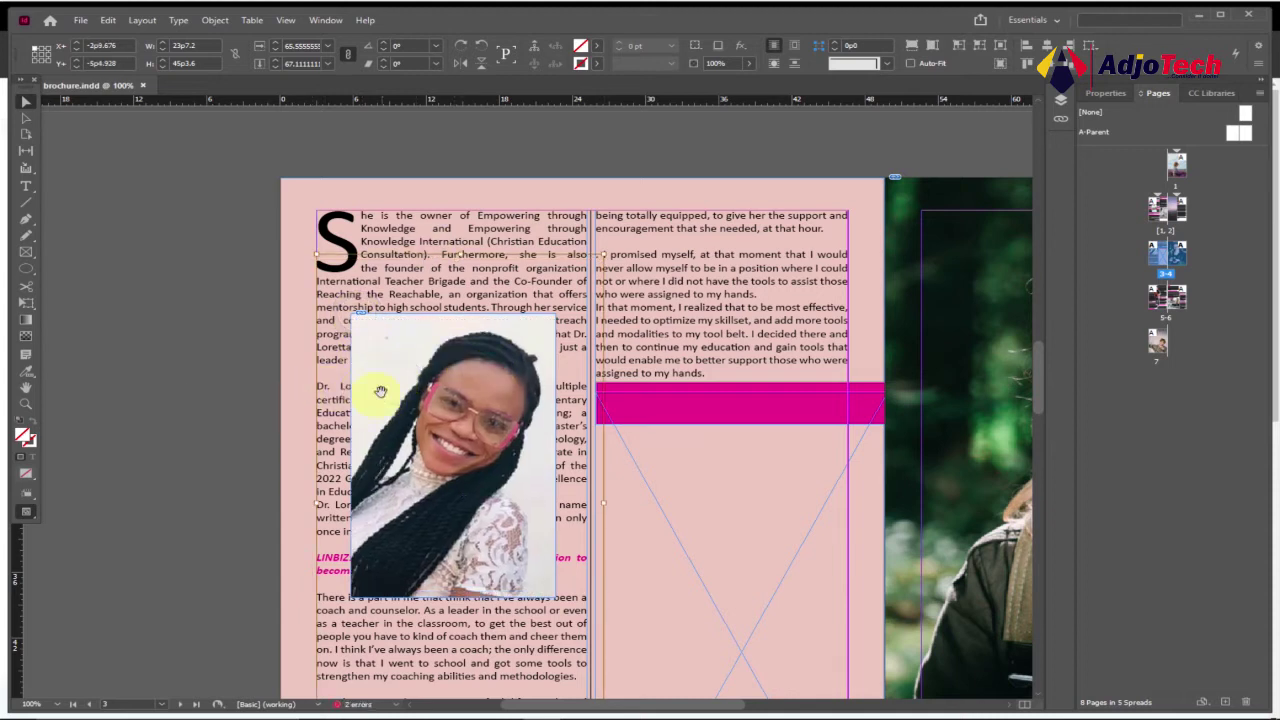
left_click(438, 372)
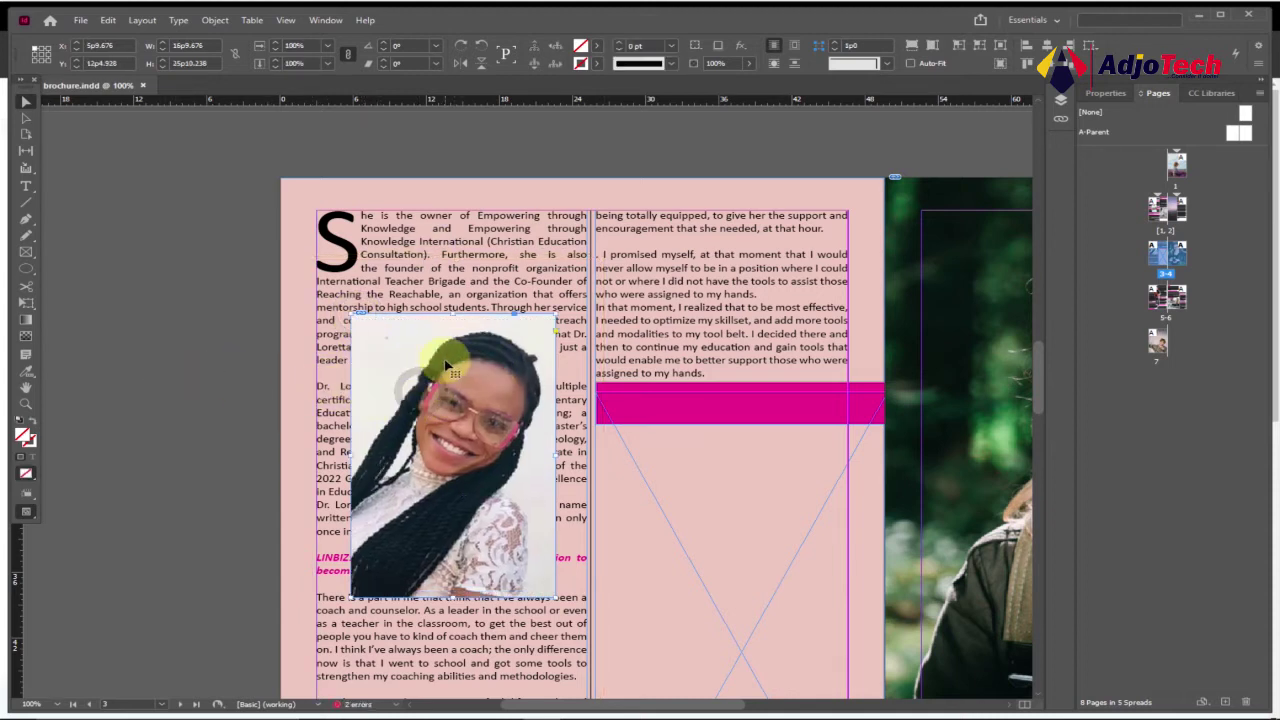
Apply Wrap around object shape with a Select Subject contour to the bae photo.
left_click(326, 22)
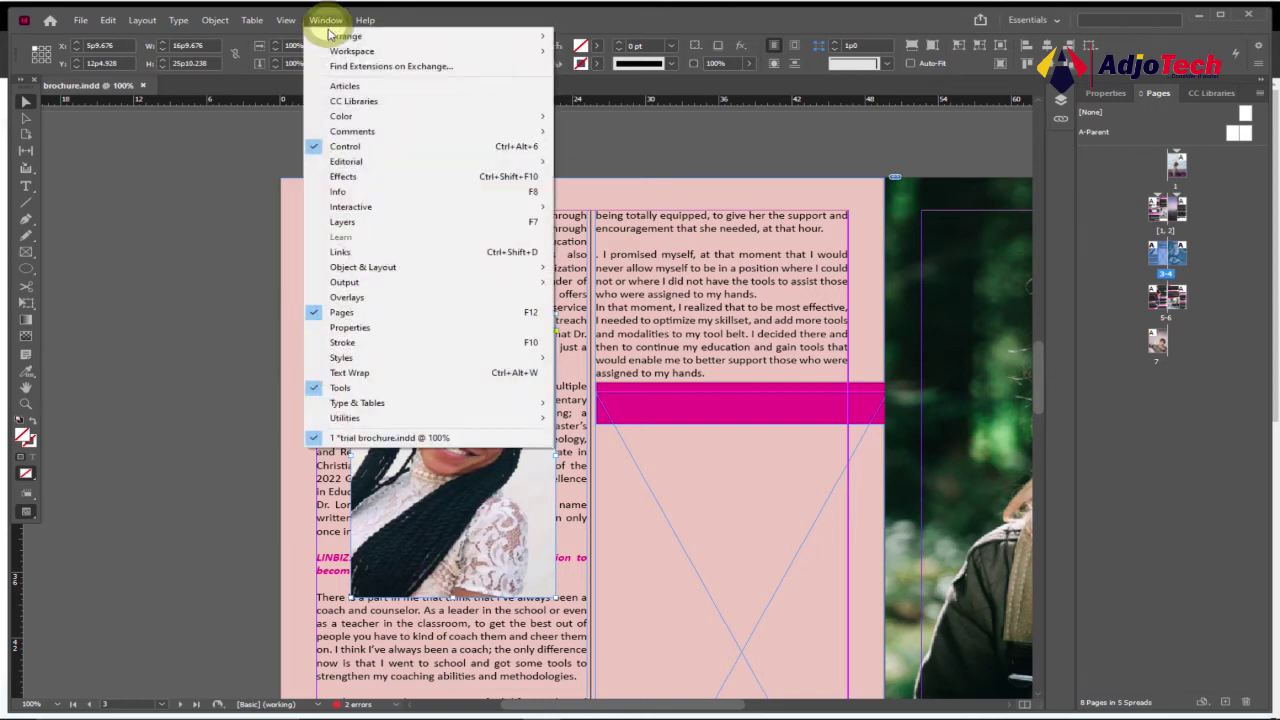
left_click(330, 372)
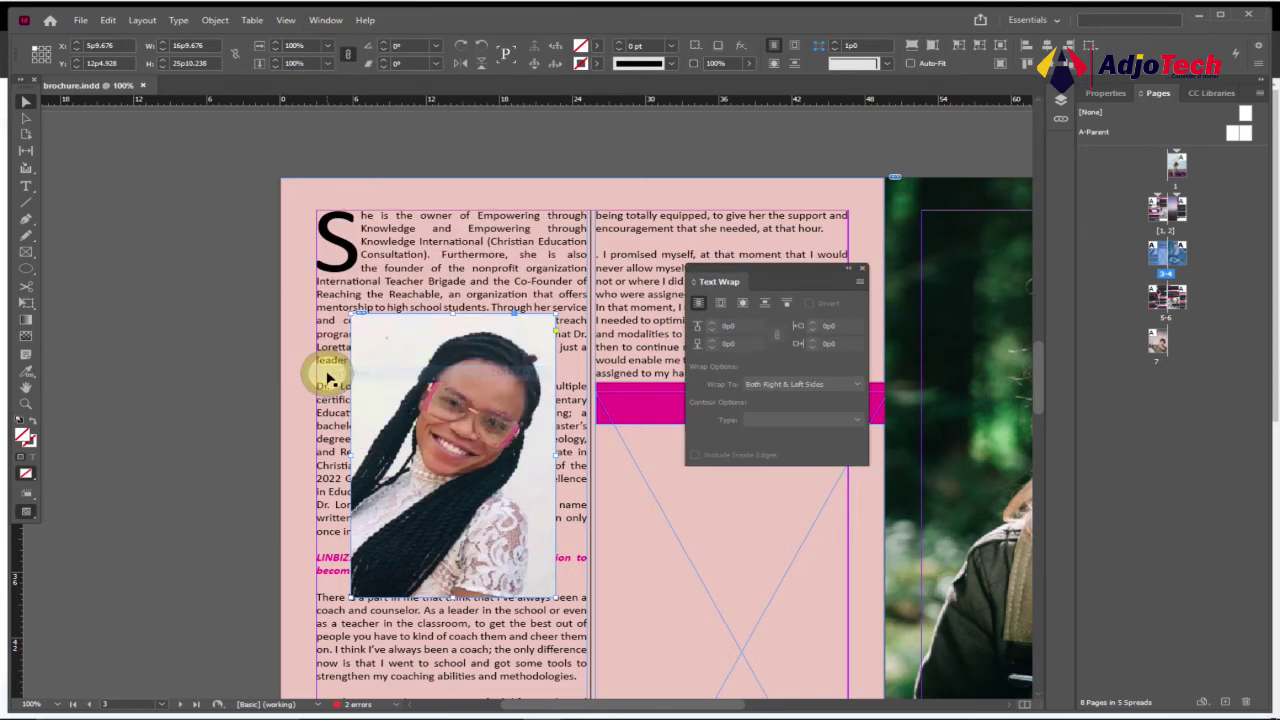
left_click(742, 304)
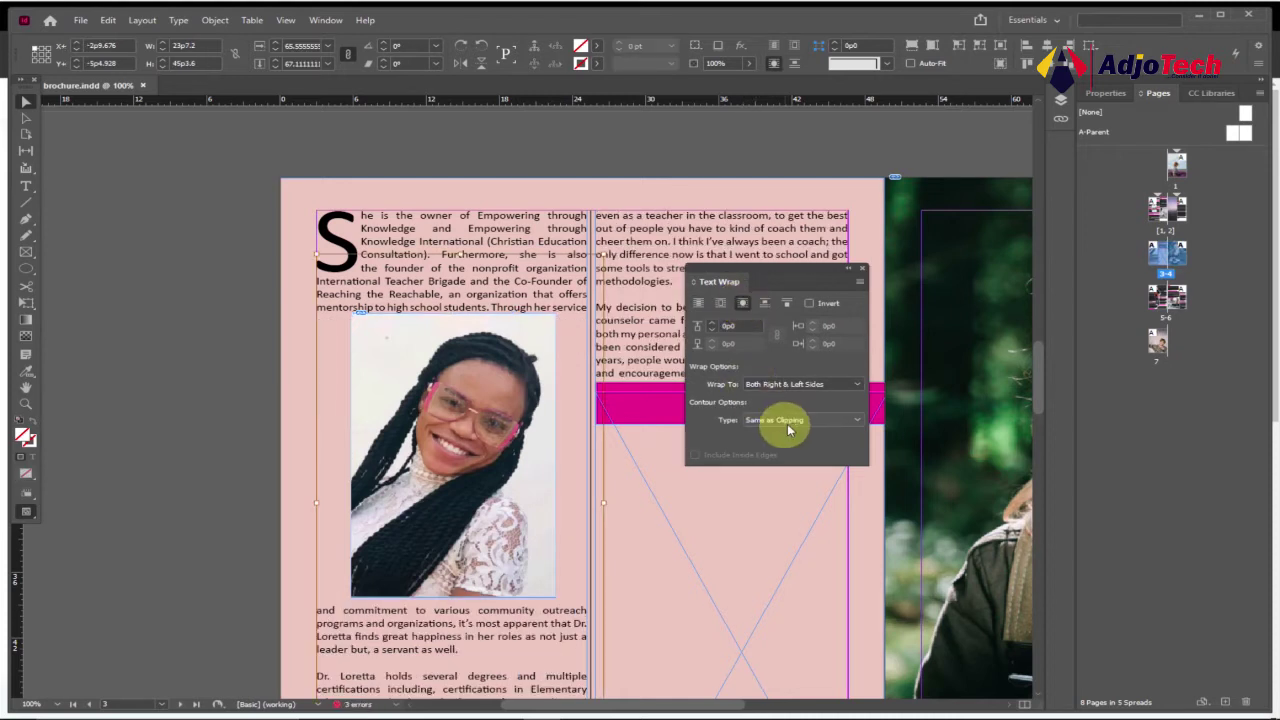
left_click(808, 422)
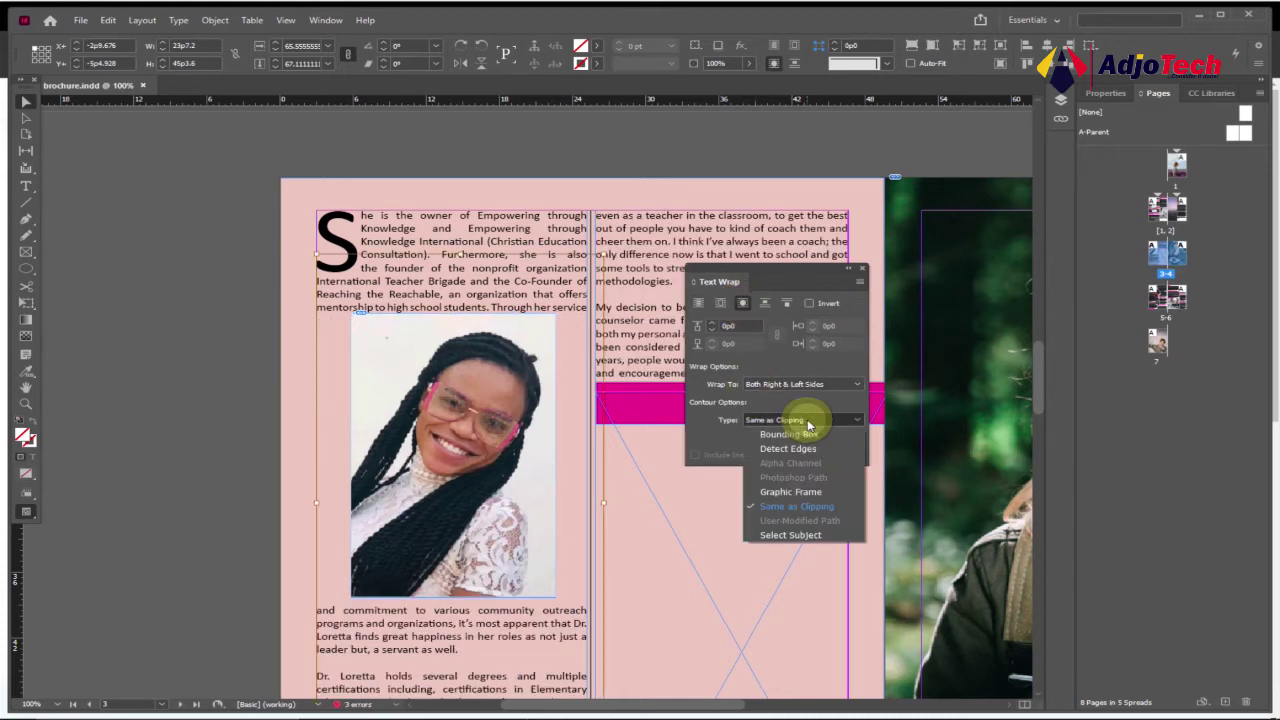
left_click(786, 536)
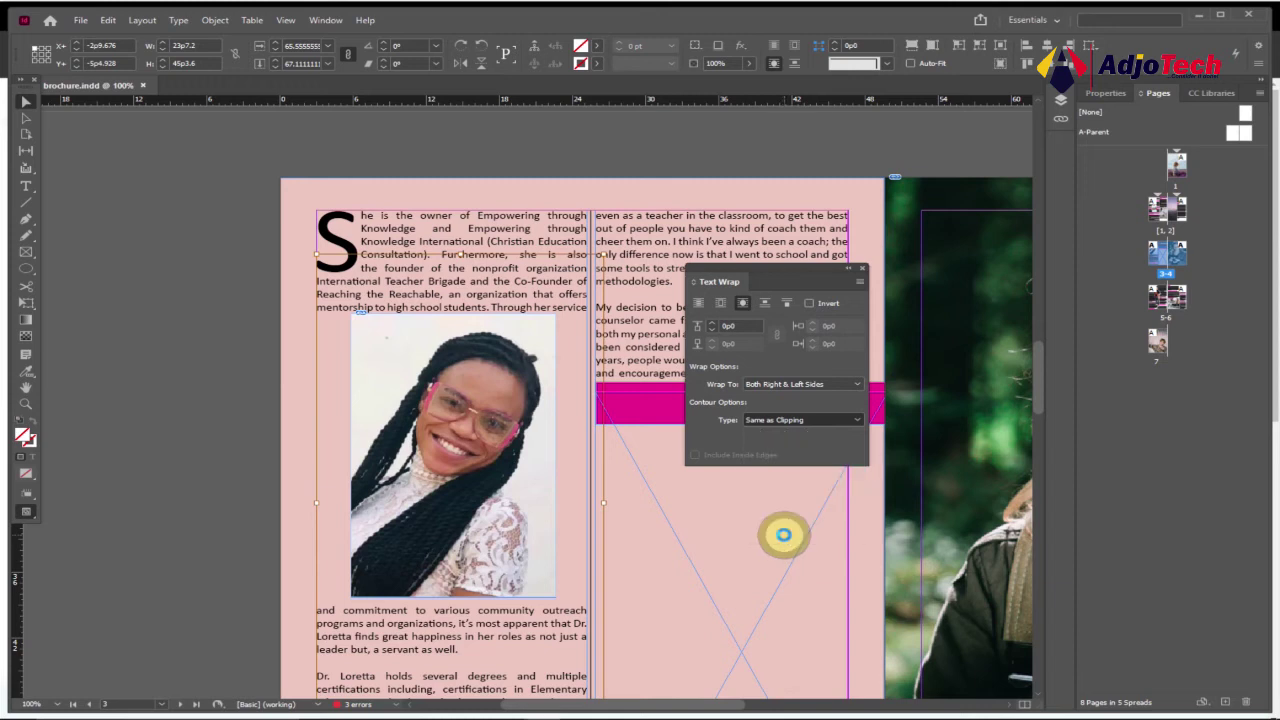
left_click(410, 386)
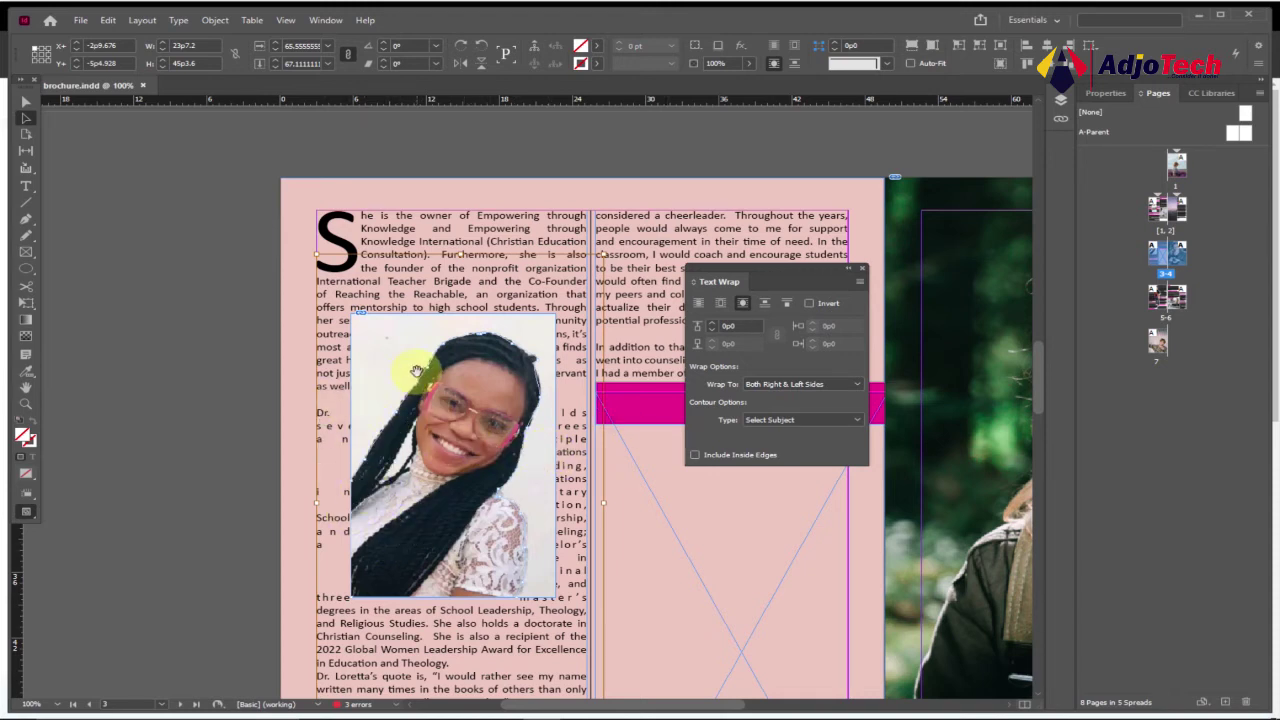
Close the Text Wrap panel and return to the pages 1–2 spread with text wrapped around the woman's cut-out.
scroll(720, 520, "down", 5)
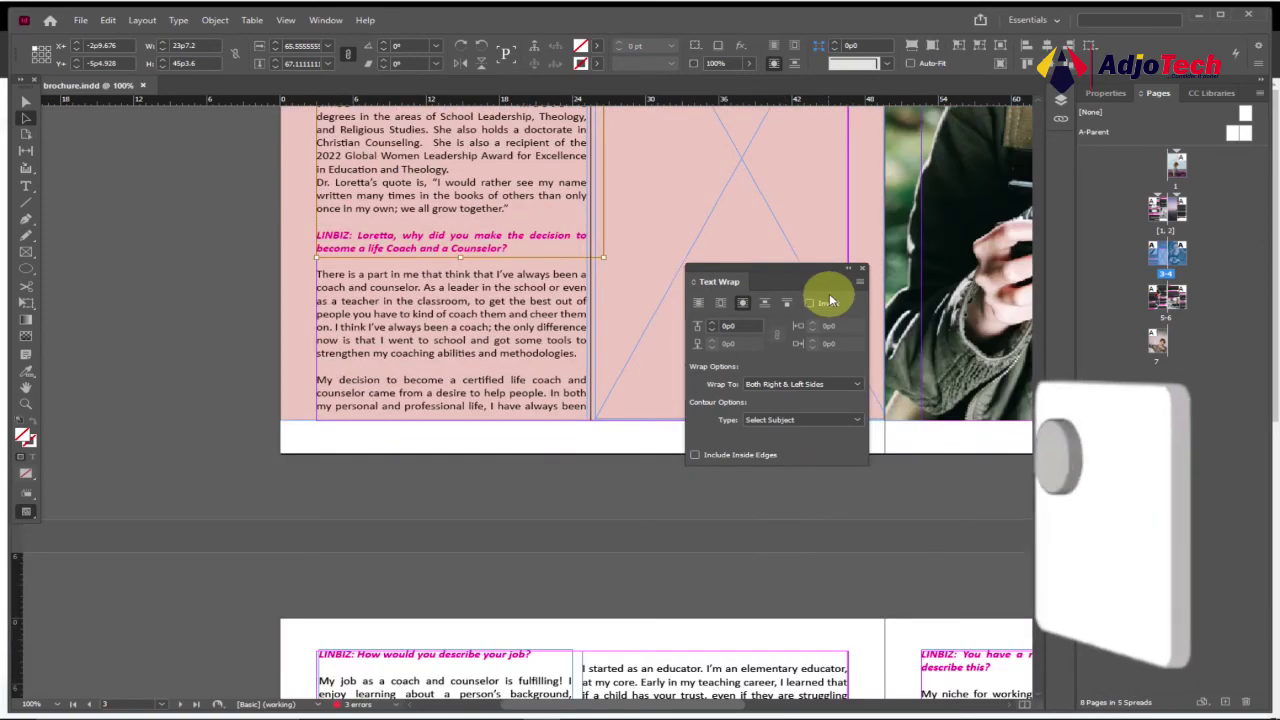
left_click(860, 268)
scroll(830, 490, "down", 4)
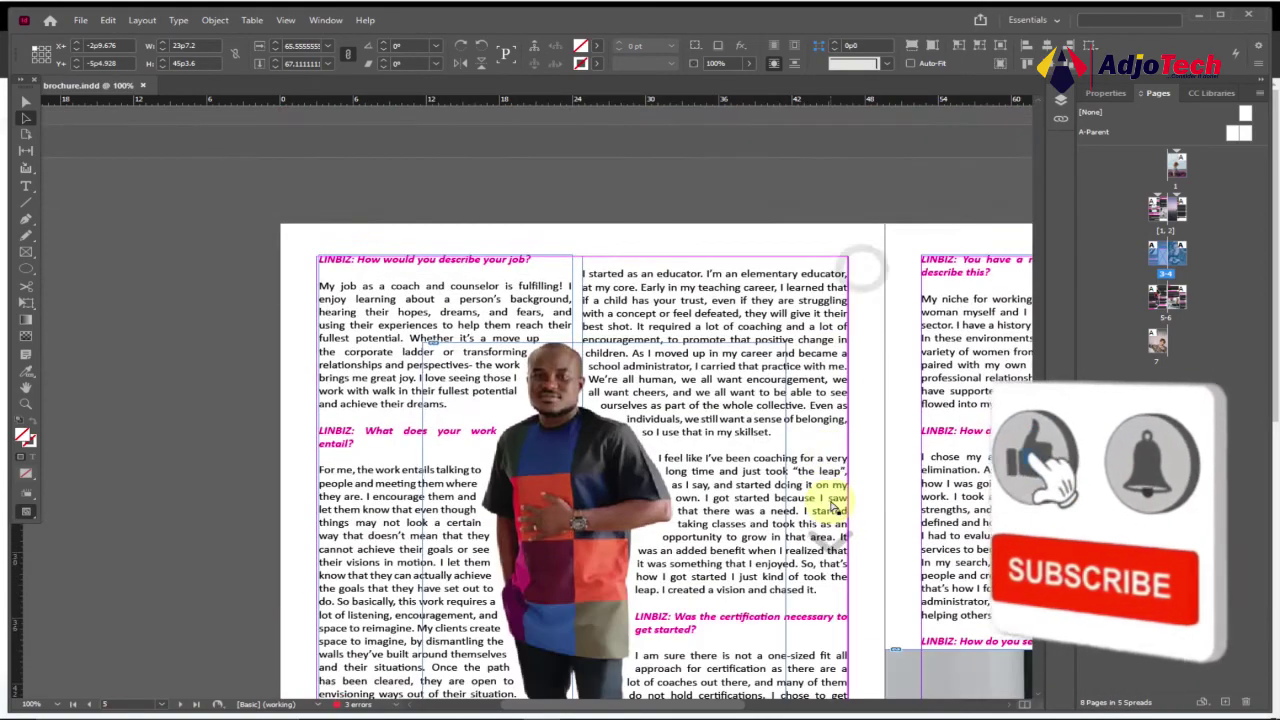
scroll(830, 505, "down", 3)
scroll(828, 498, "down", 3)
scroll(825, 490, "up", 2)
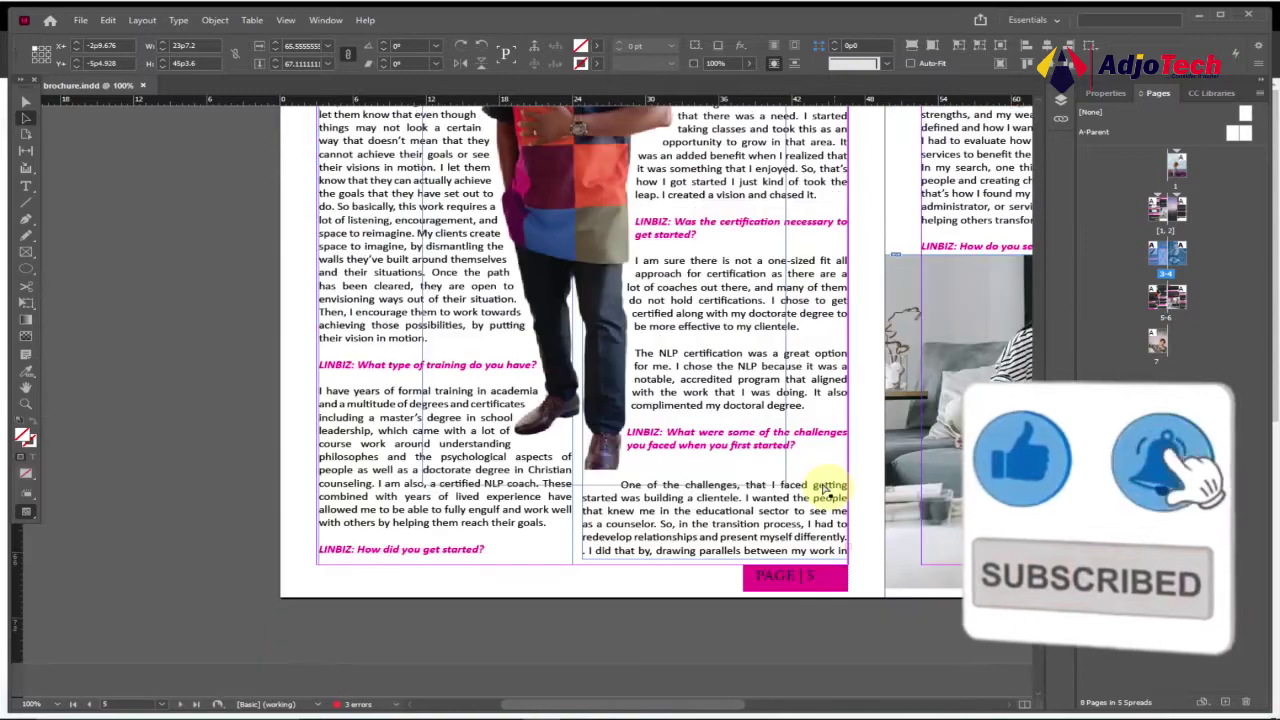
scroll(827, 494, "up", 5)
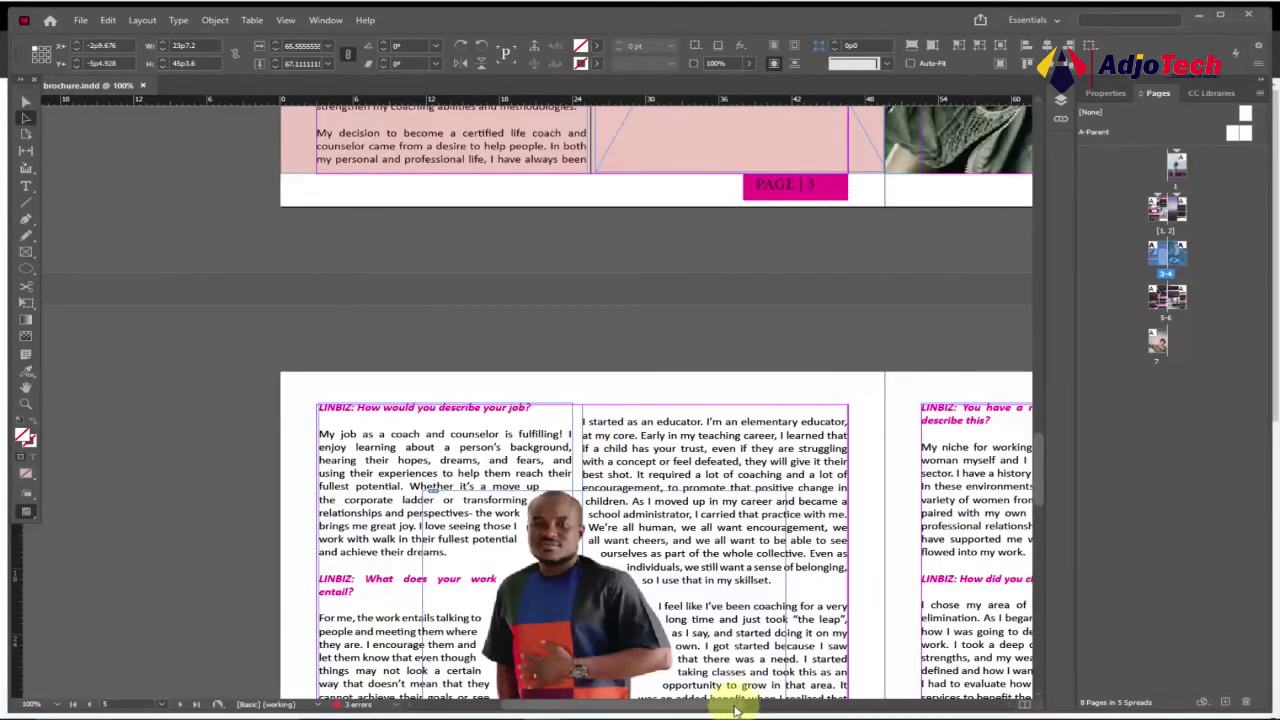
scroll(735, 710, "right", 3)
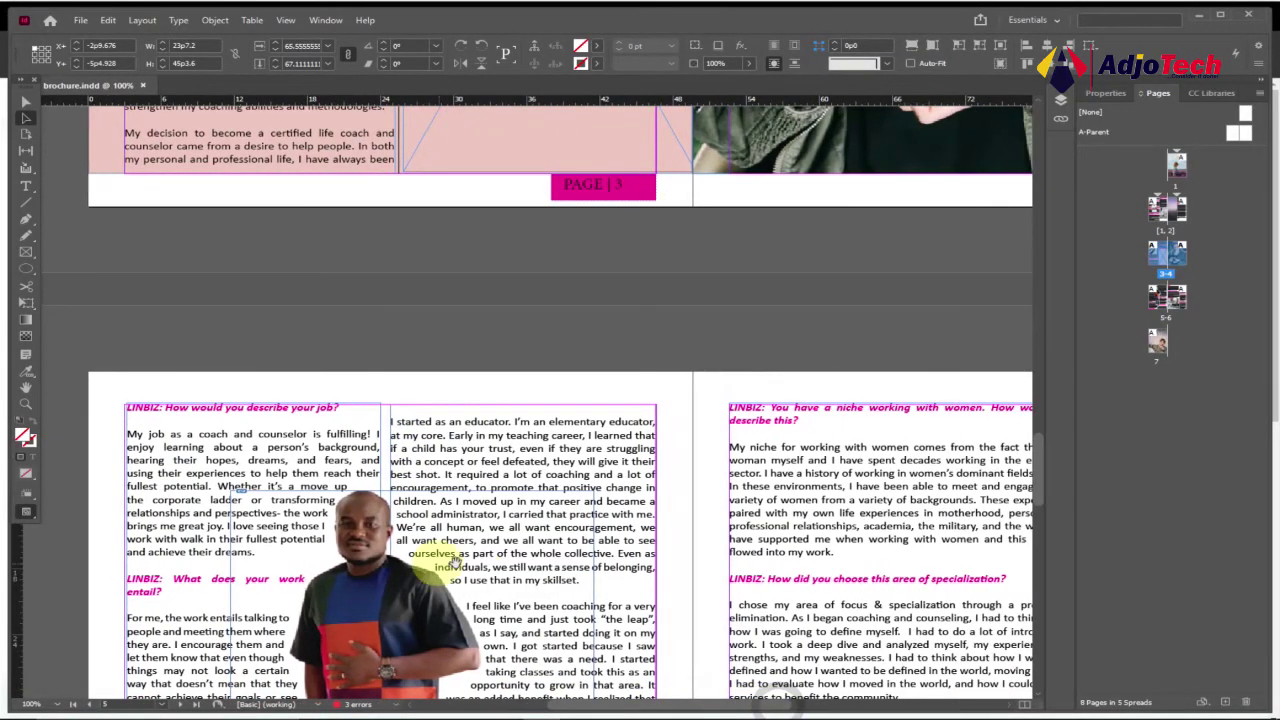
scroll(503, 523, "up", 15)
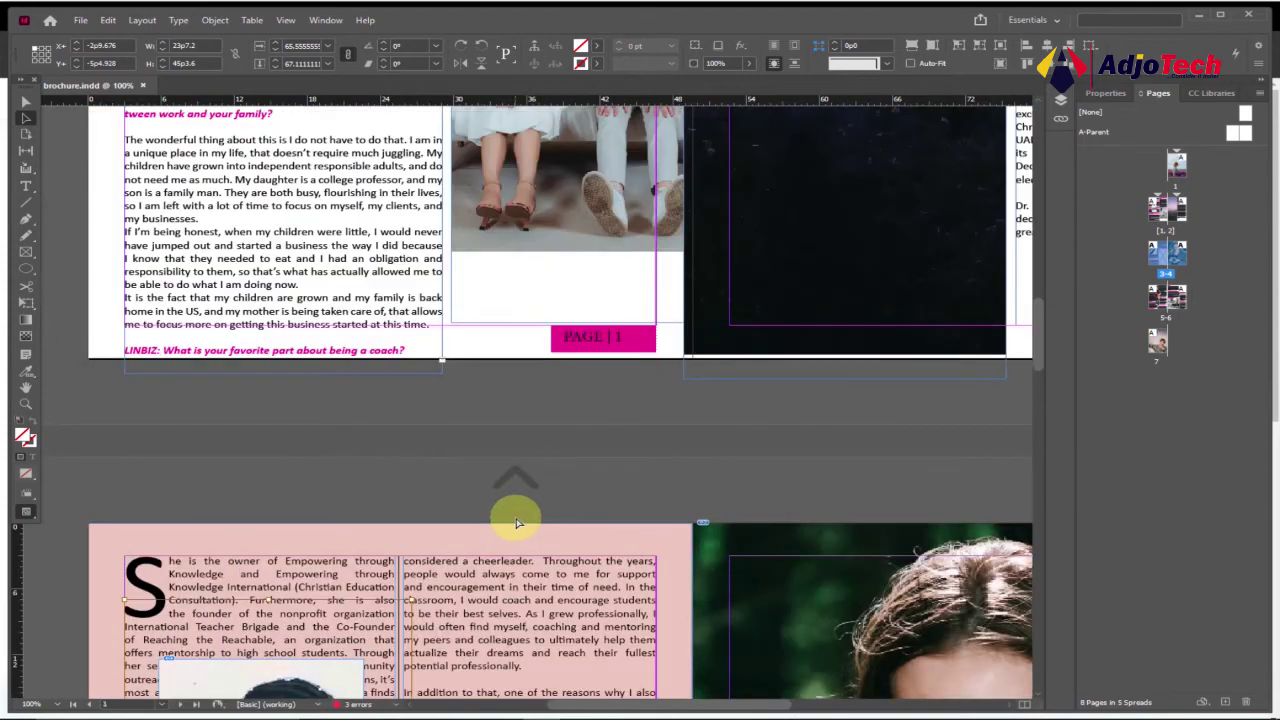
scroll(381, 300, "up", 2)
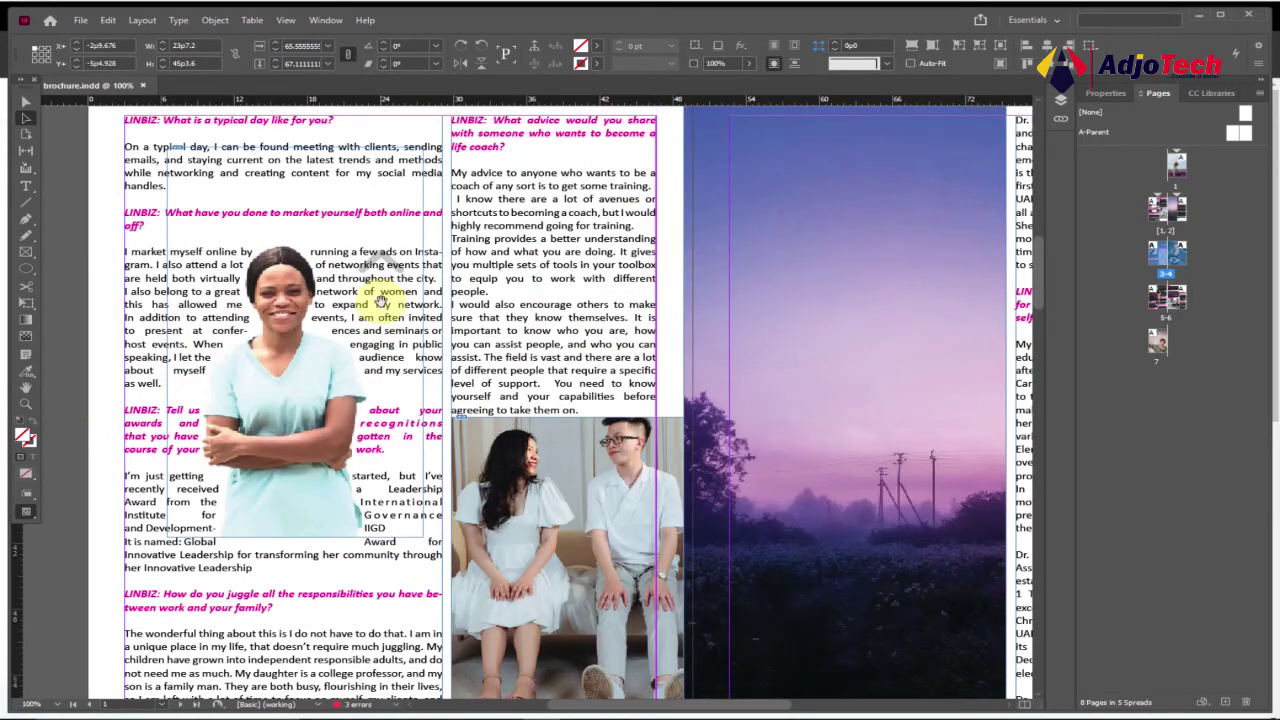